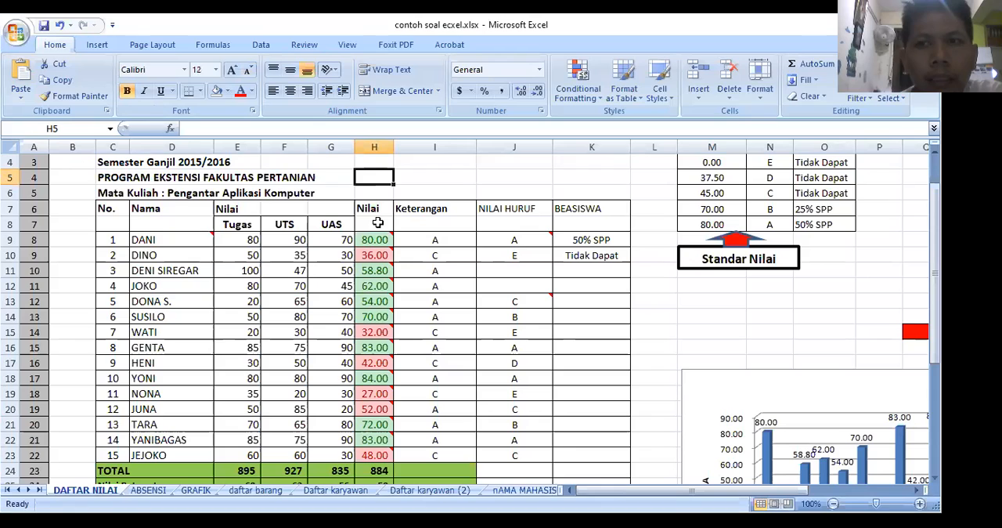
pyautogui.click(469, 177)
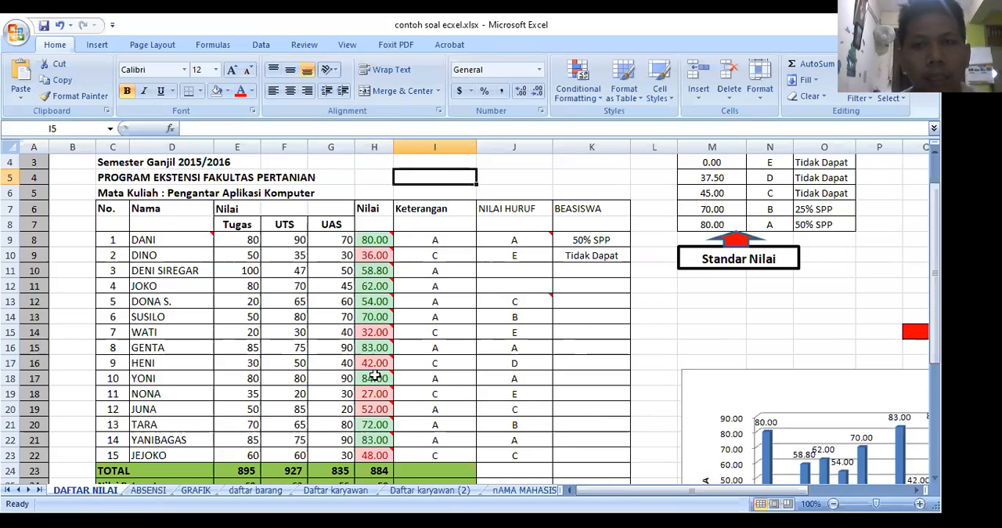
pyautogui.click(342, 167)
pyautogui.click(412, 176)
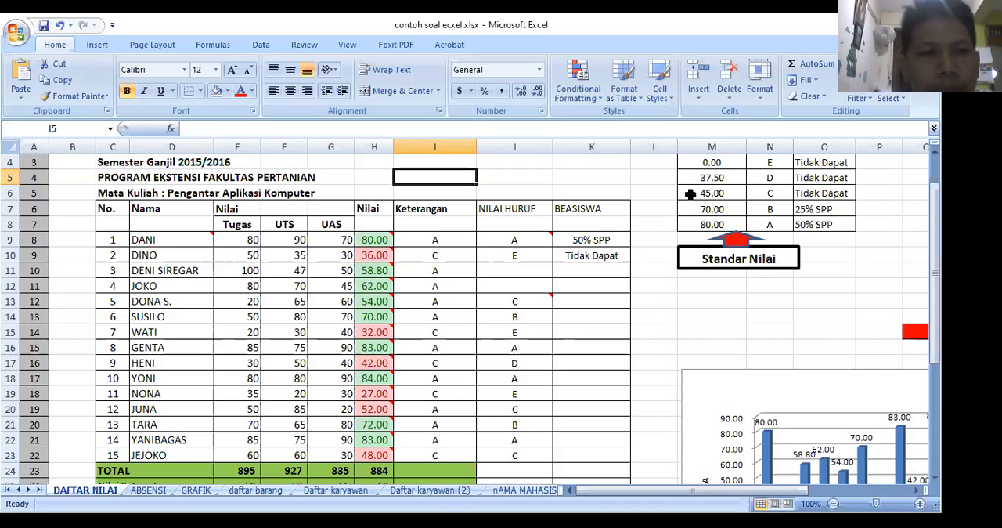
pyautogui.click(665, 302)
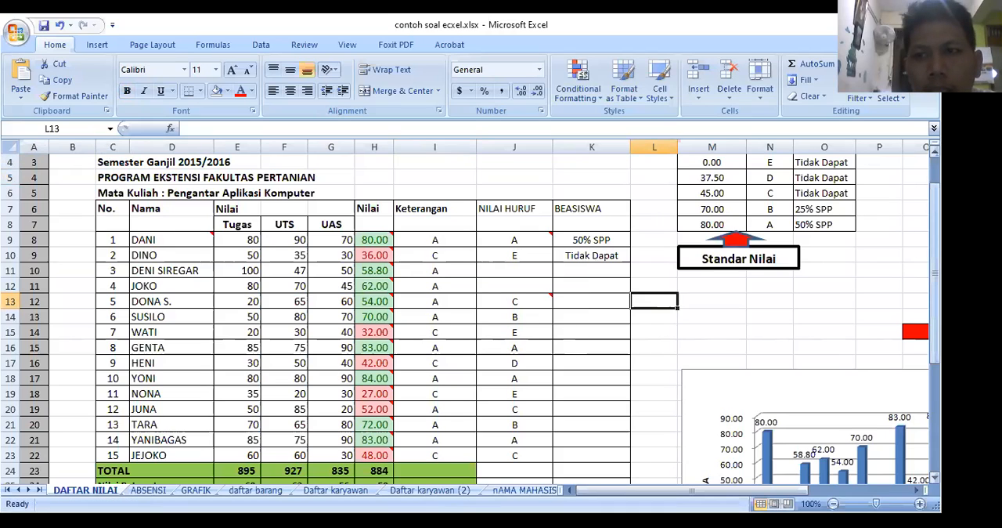
# Step: Examine the DAFTAR NILAI sheet's layout, from the title rows and column headings down to the summary rows
pyautogui.scroll(1, 86, 402)
pyautogui.click(90, 405)
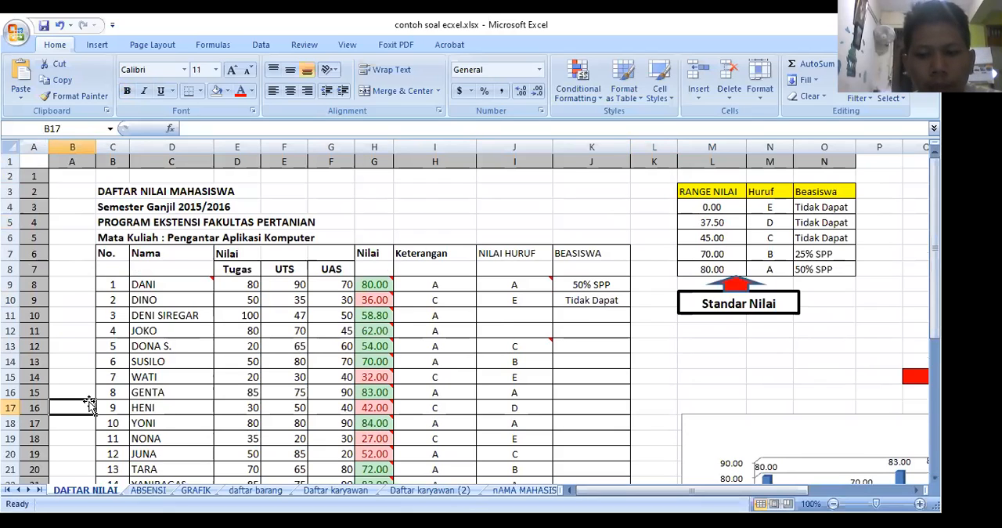
pyautogui.press('pagedown')
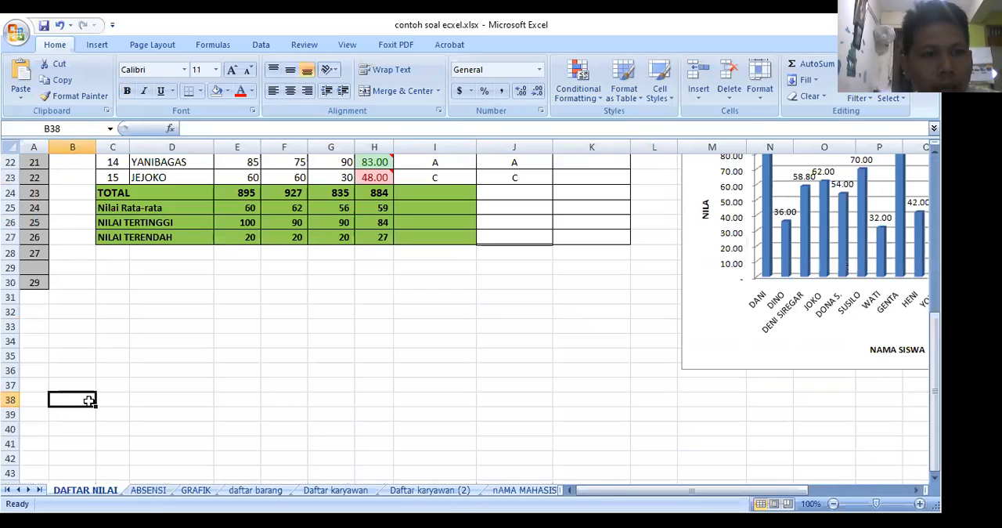
pyautogui.press('pageup')
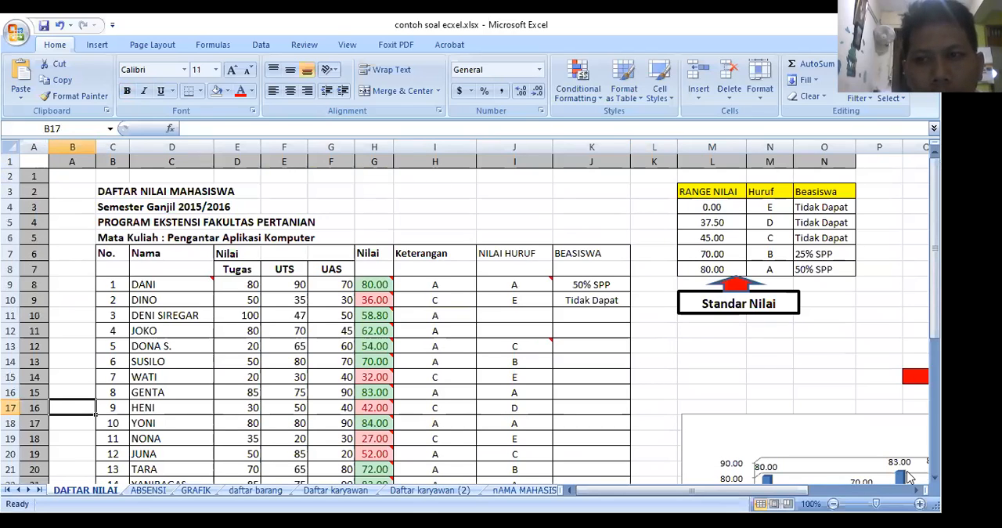
pyautogui.moveTo(935, 248)
pyautogui.mouseDown()
pyautogui.moveTo(935, 365)
pyautogui.moveTo(935, 248)
pyautogui.mouseUp()
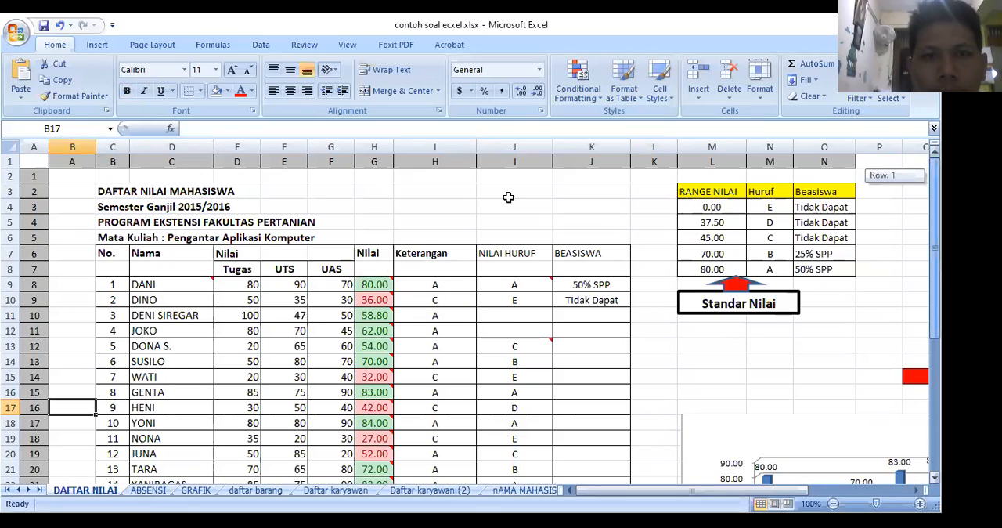
pyautogui.click(509, 196)
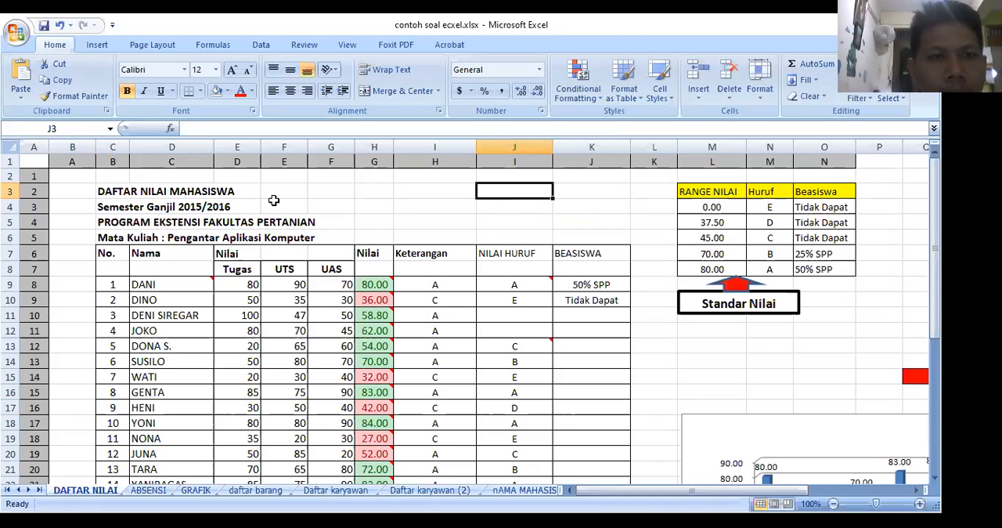
pyautogui.click(115, 191)
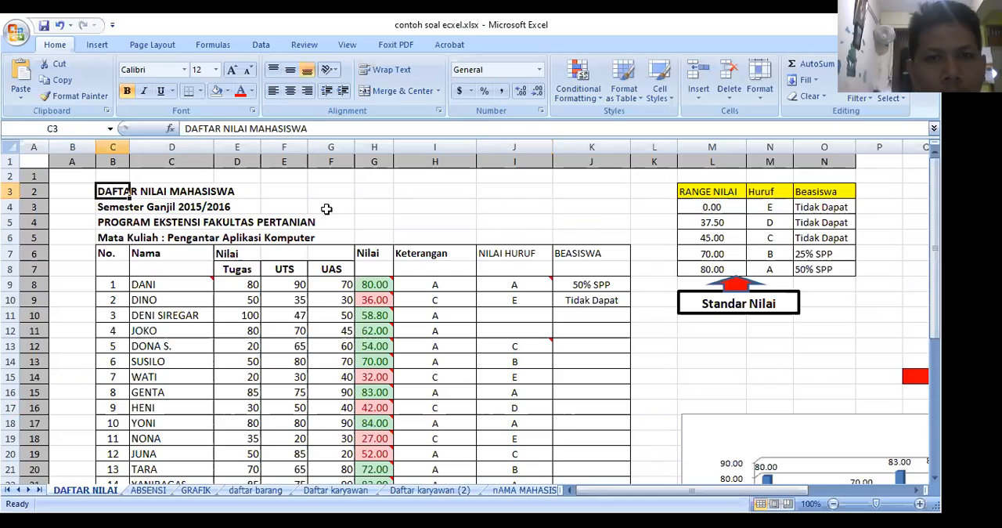
pyautogui.click(327, 209)
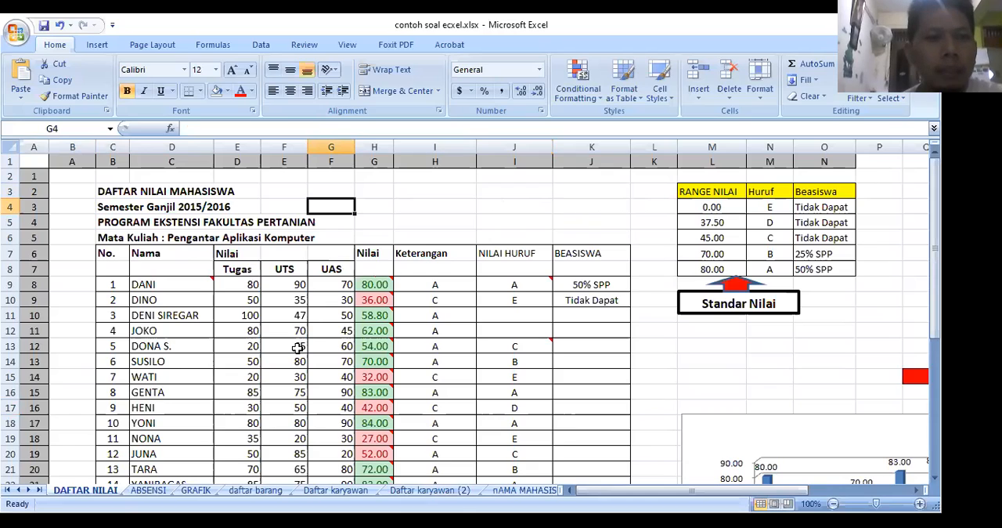
pyautogui.click(112, 252)
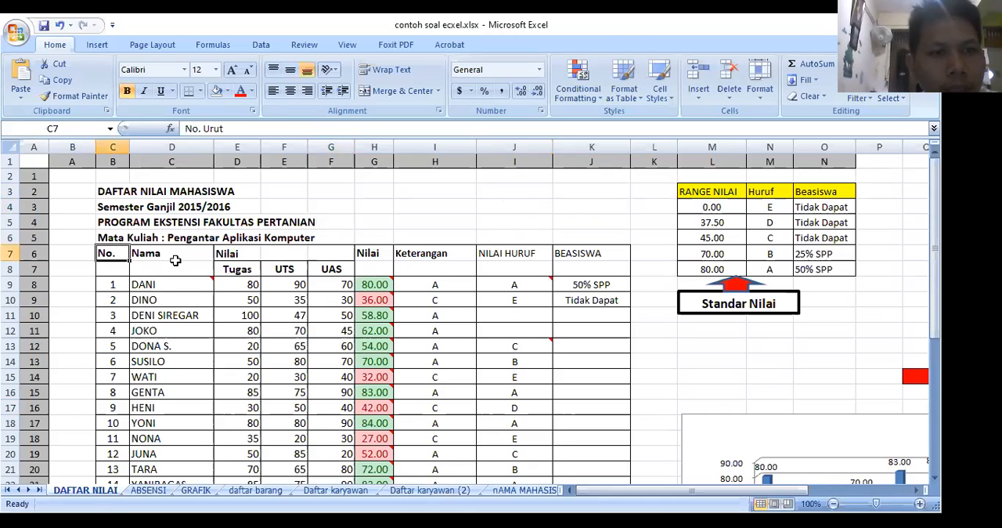
pyautogui.click(176, 260)
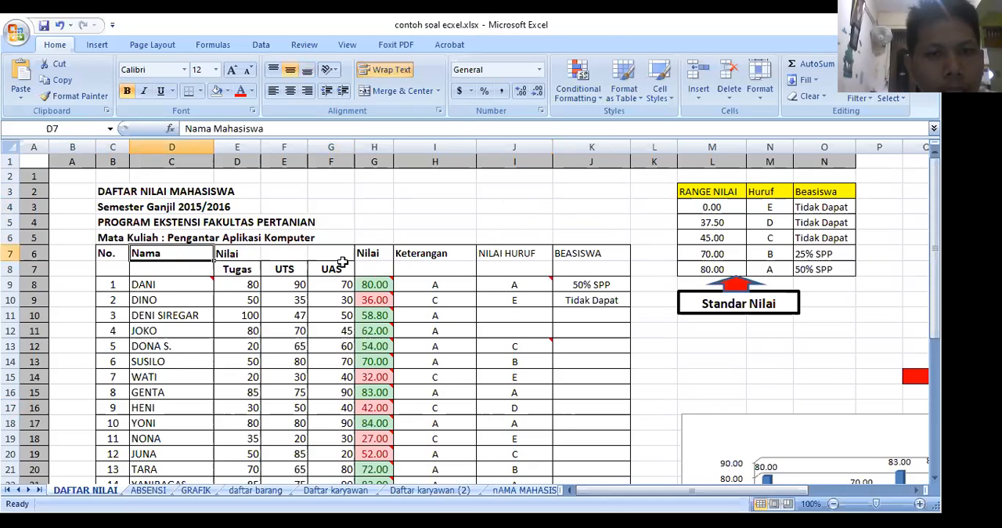
pyautogui.press('Right')
pyautogui.click(374, 255)
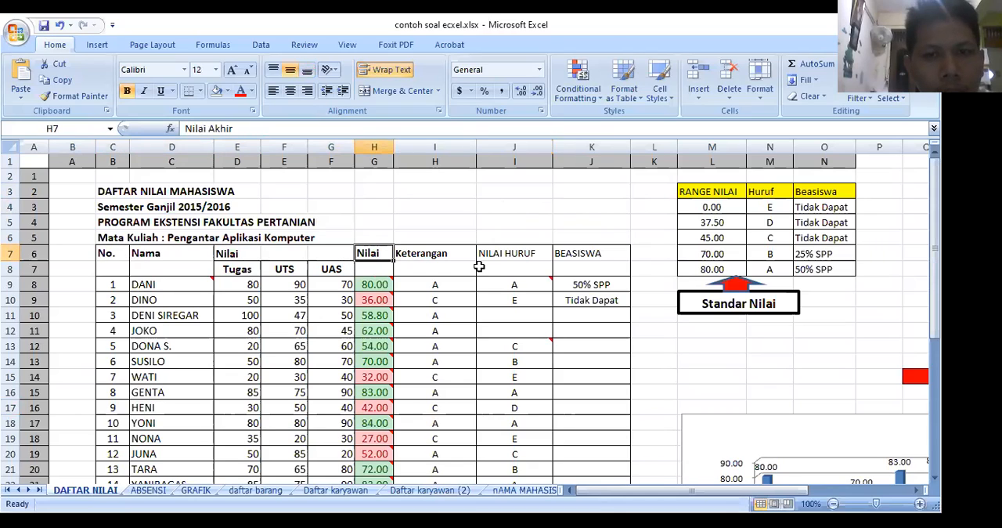
pyautogui.click(481, 268)
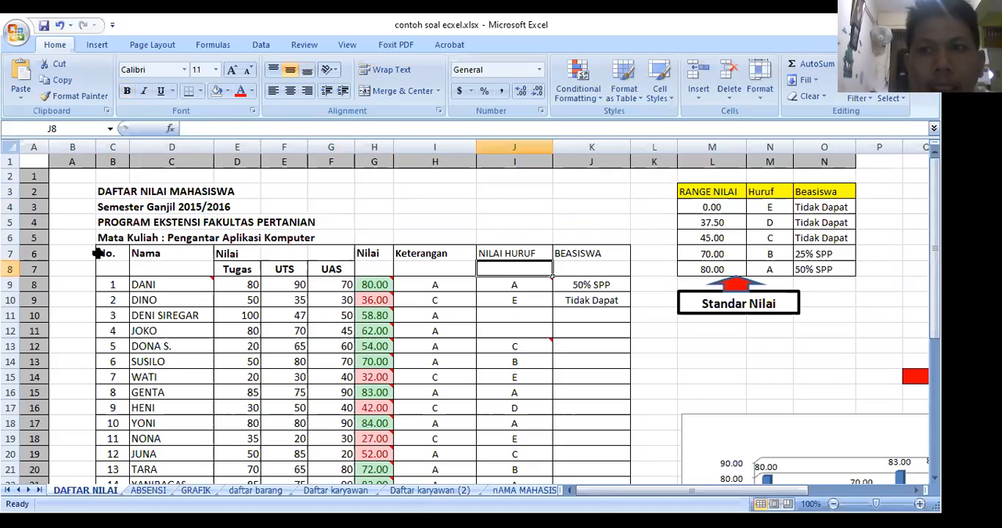
# Step: Remove all borders from the grade table in C7:K27
pyautogui.moveTo(106, 254); pyautogui.dragTo(581, 477)
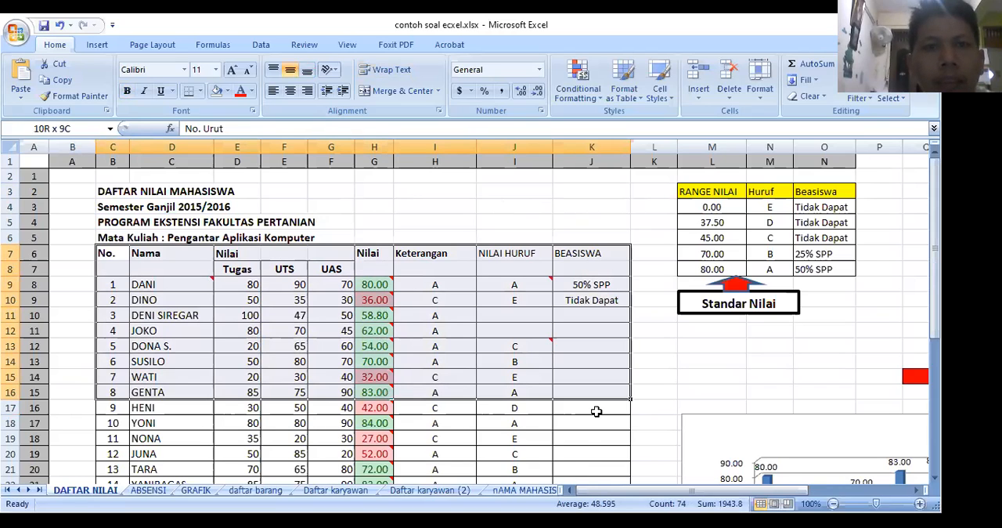
pyautogui.moveTo(595, 412)
pyautogui.mouseDown()
pyautogui.moveTo(593, 480)
pyautogui.moveTo(592, 406)
pyautogui.mouseUp()
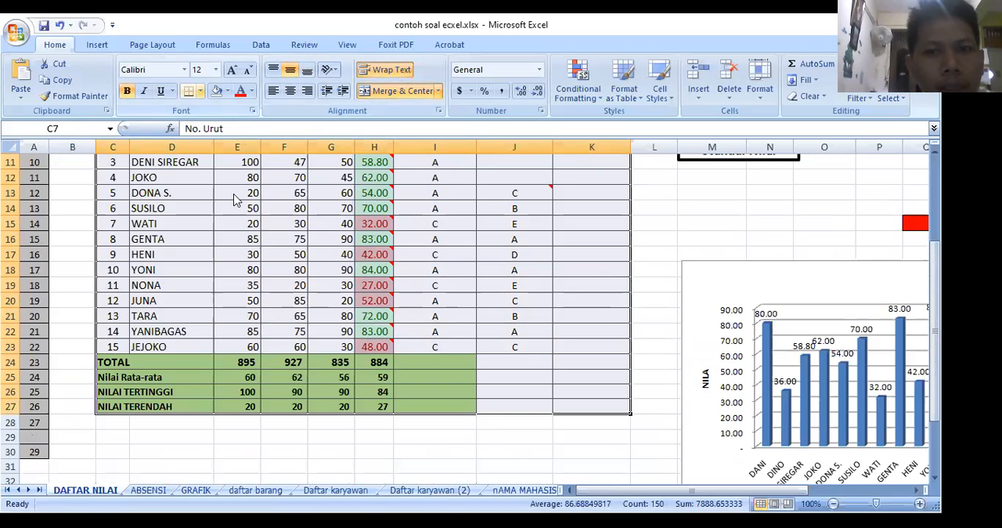
pyautogui.scroll(4, 658, 362)
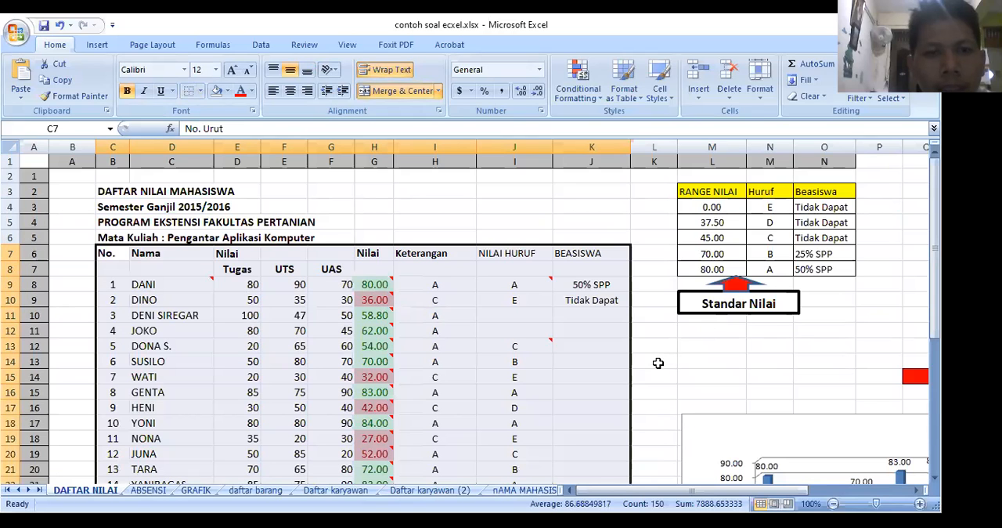
pyautogui.click(657, 362)
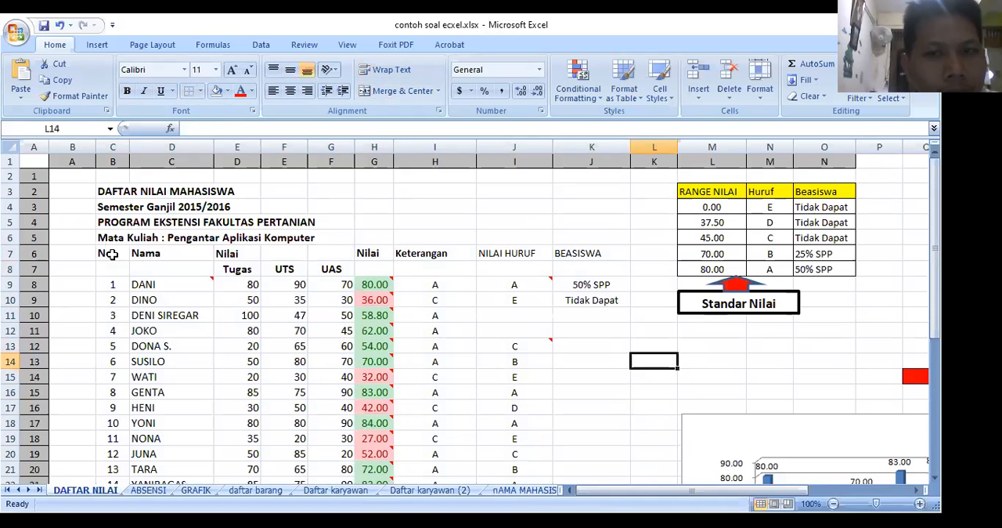
# Step: Apply All Borders to the whole grade table, C7:K27
pyautogui.moveTo(106, 253); pyautogui.dragTo(544, 395)
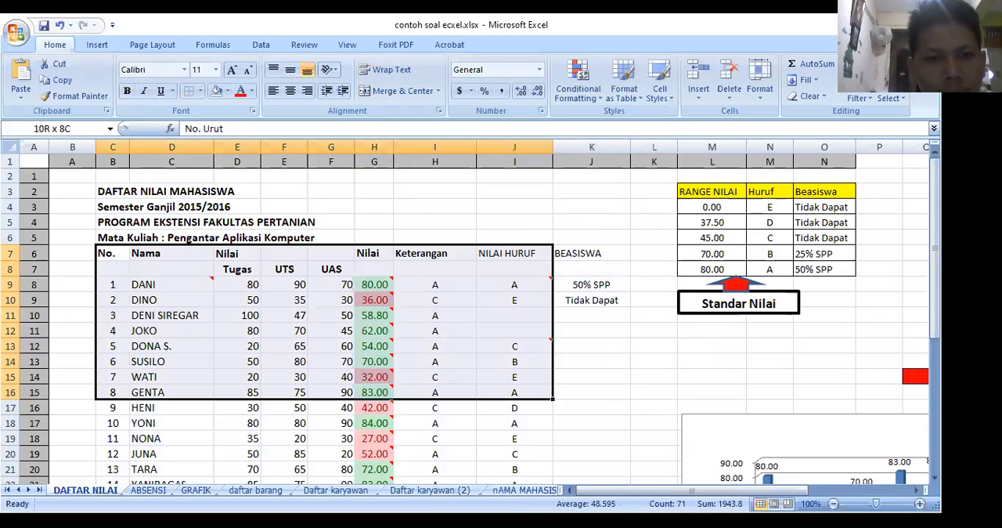
pyautogui.moveTo(544, 396); pyautogui.dragTo(619, 437)
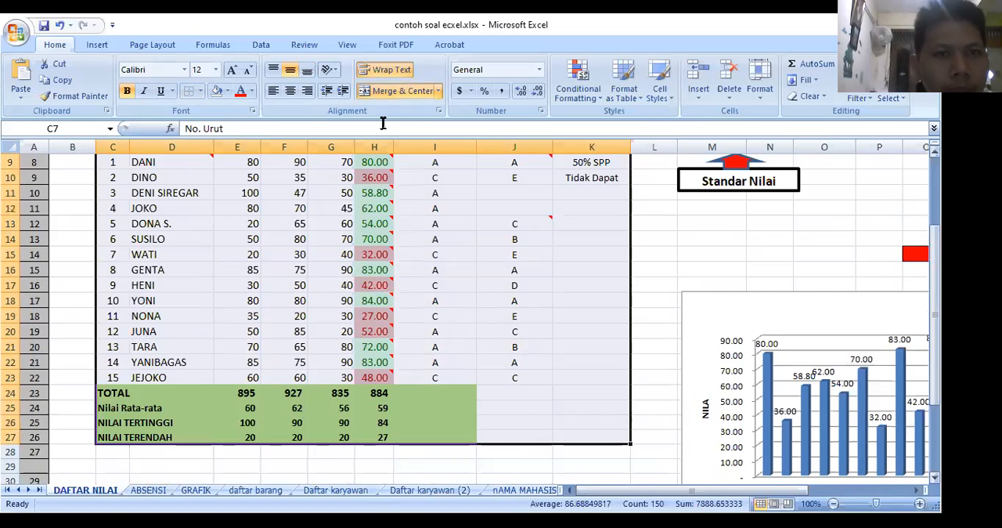
pyautogui.scroll(3, 383, 123)
pyautogui.click(201, 91)
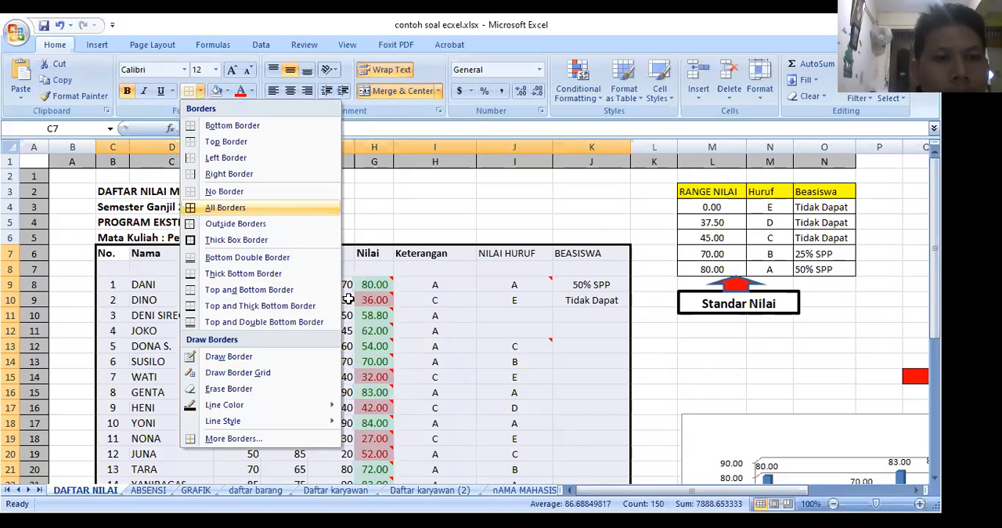
pyautogui.click(199, 313)
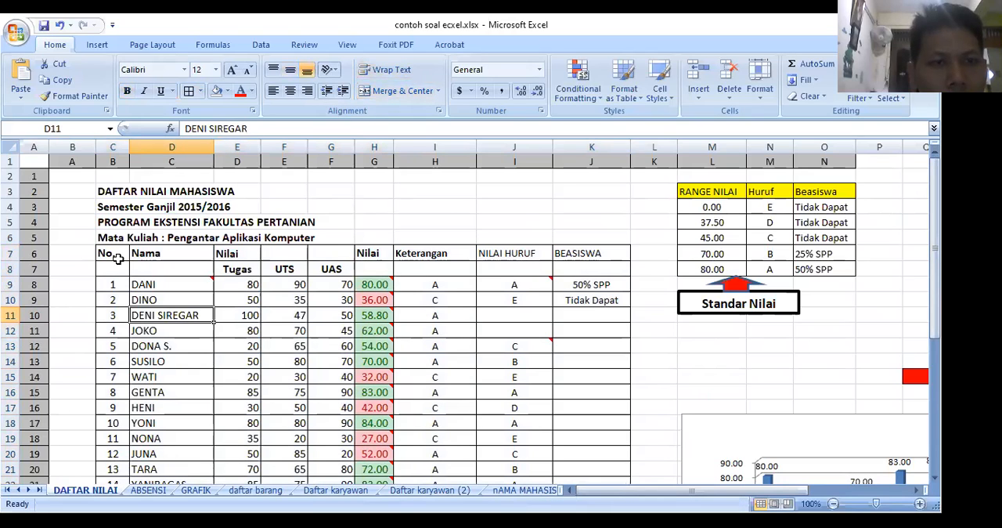
pyautogui.click(234, 253)
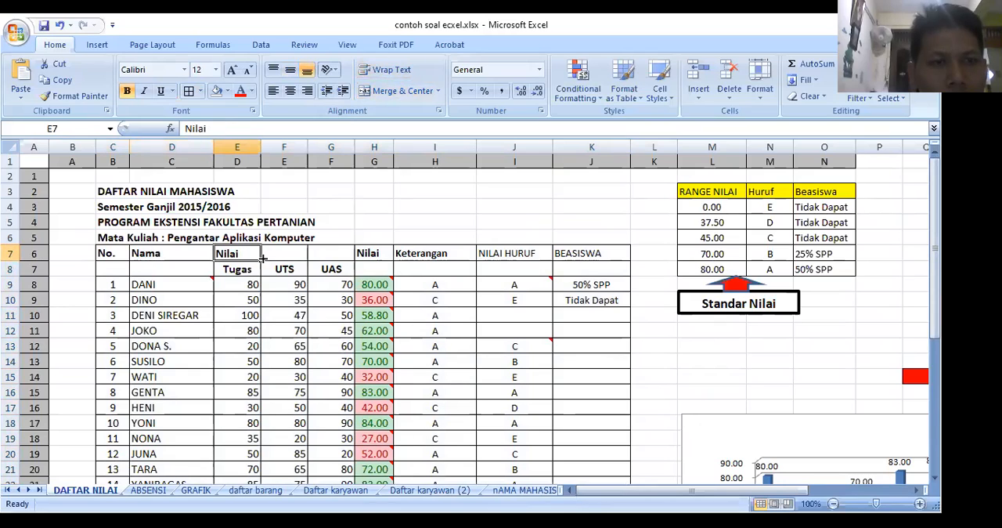
pyautogui.click(372, 269)
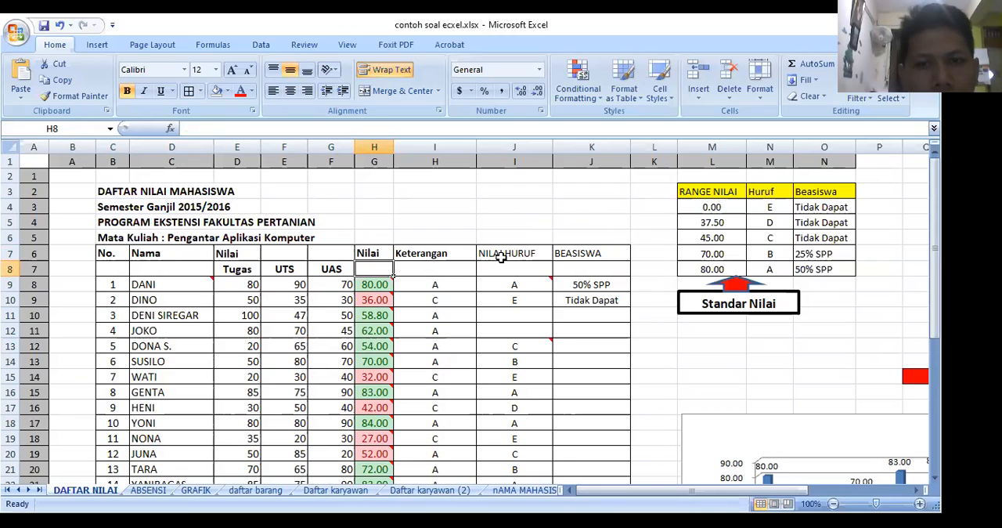
pyautogui.press('Right')
pyautogui.press('Up')
pyautogui.press('Right')
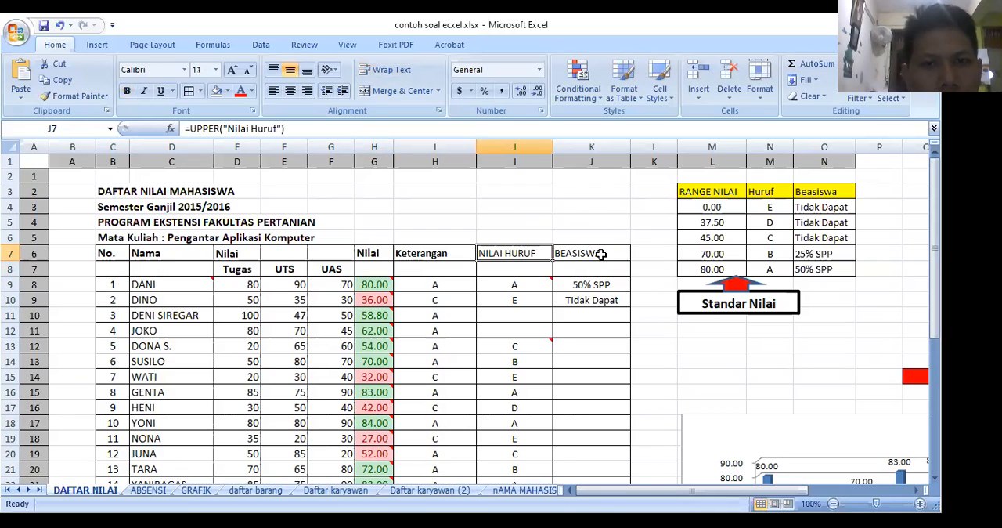
pyautogui.press('Right')
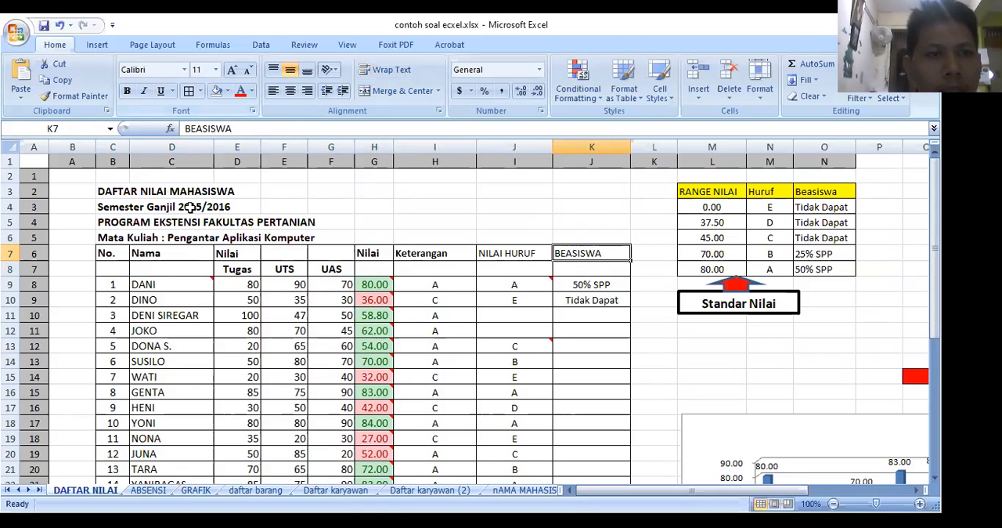
# Step: Merge and center the No. Urut heading across cells C7:C8
pyautogui.click(109, 255)
pyautogui.moveTo(112, 263)
pyautogui.mouseDown()
pyautogui.moveTo(112, 273)
pyautogui.moveTo(110, 256)
pyautogui.mouseUp()
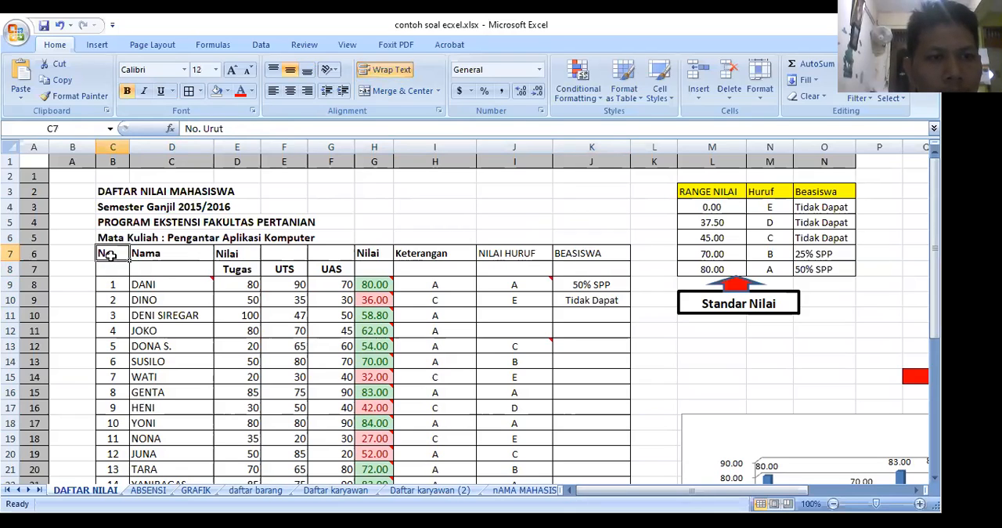
pyautogui.press('Down')
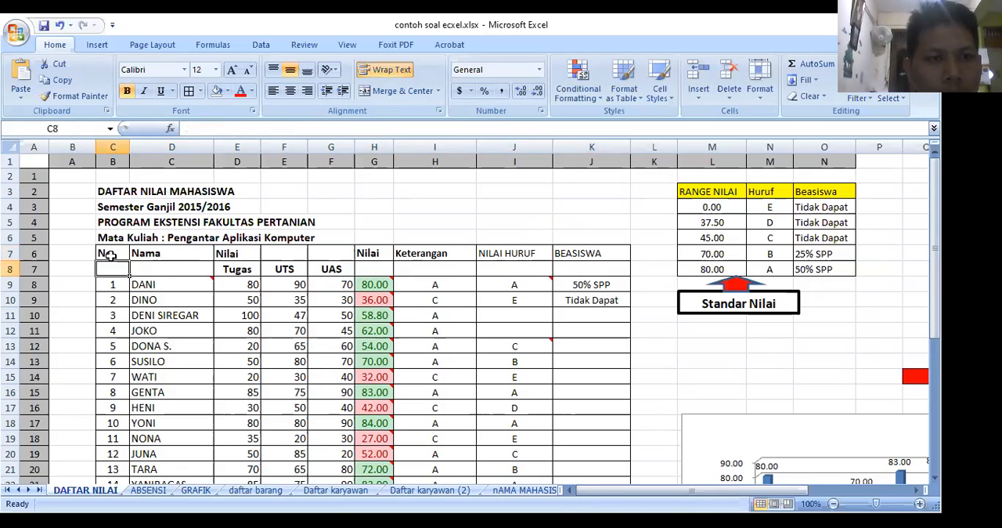
pyautogui.click(111, 255)
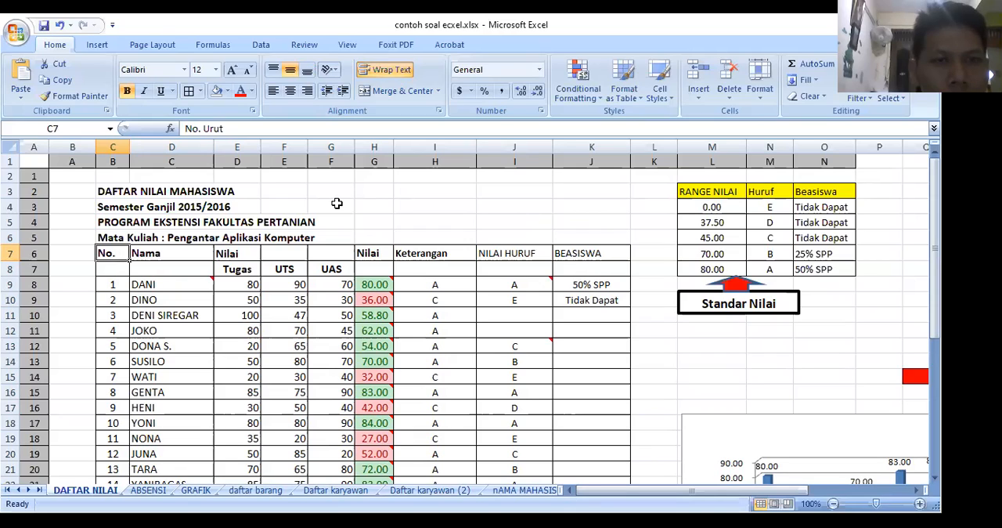
pyautogui.hotkey('shift', 'Down')
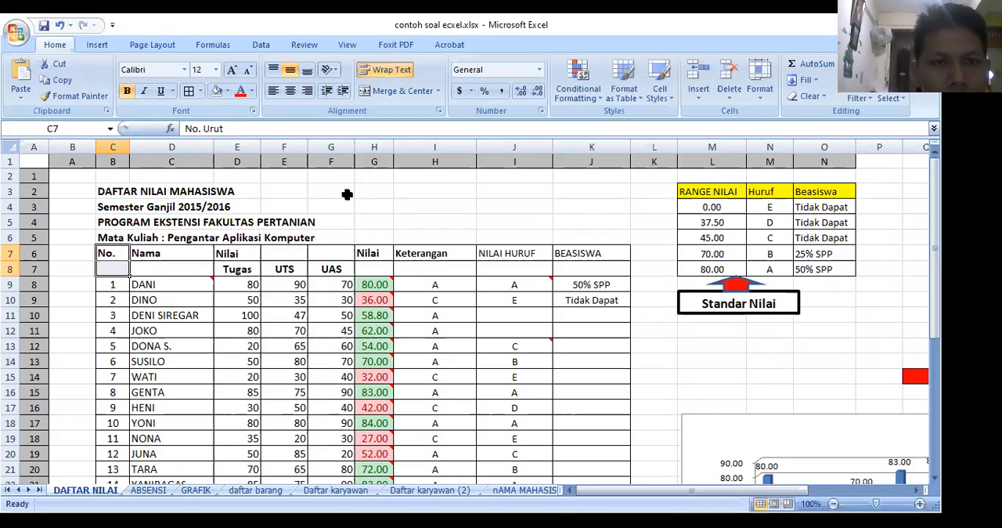
pyautogui.moveTo(116, 245); pyautogui.dragTo(114, 269)
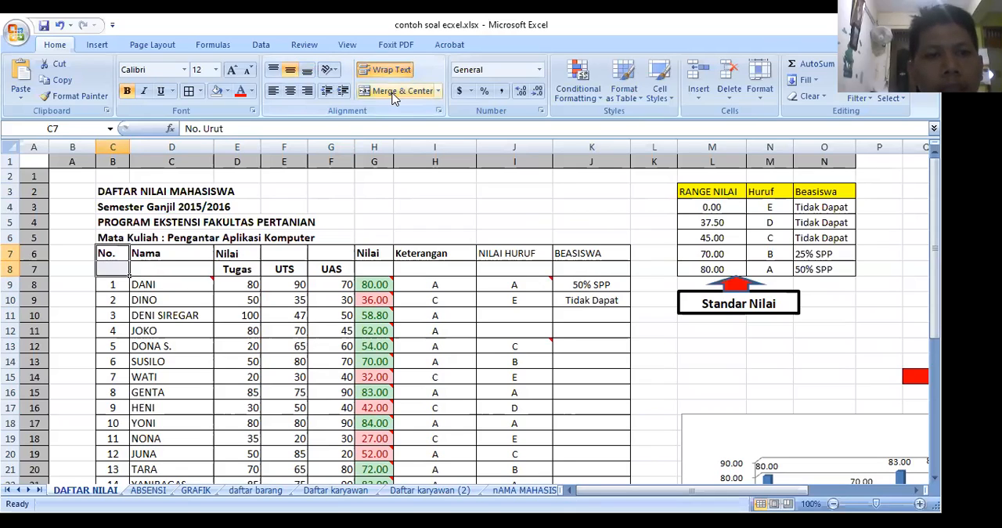
pyautogui.click(394, 91)
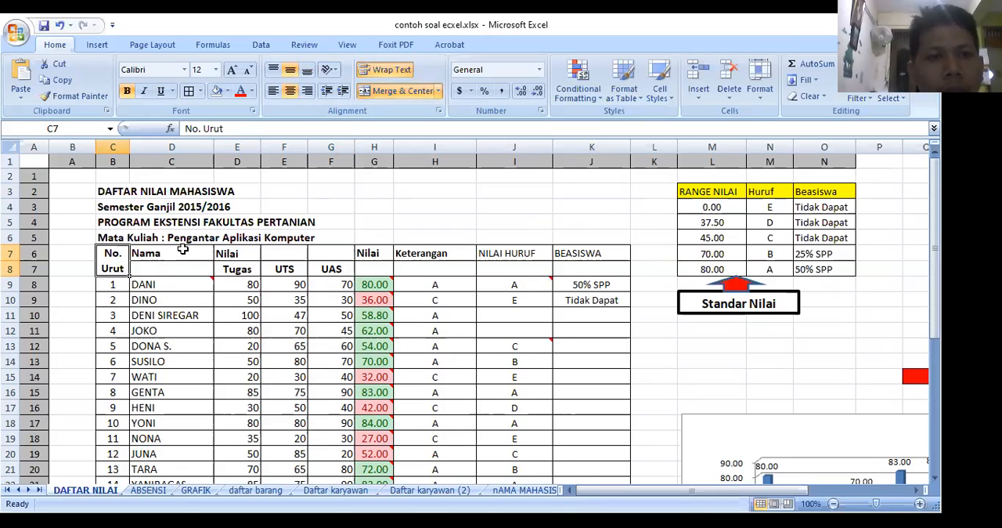
# Step: Merge and center the Nama Mahasiswa heading across D7:D8 and the first Nilai heading across E7:G7
pyautogui.click(179, 252)
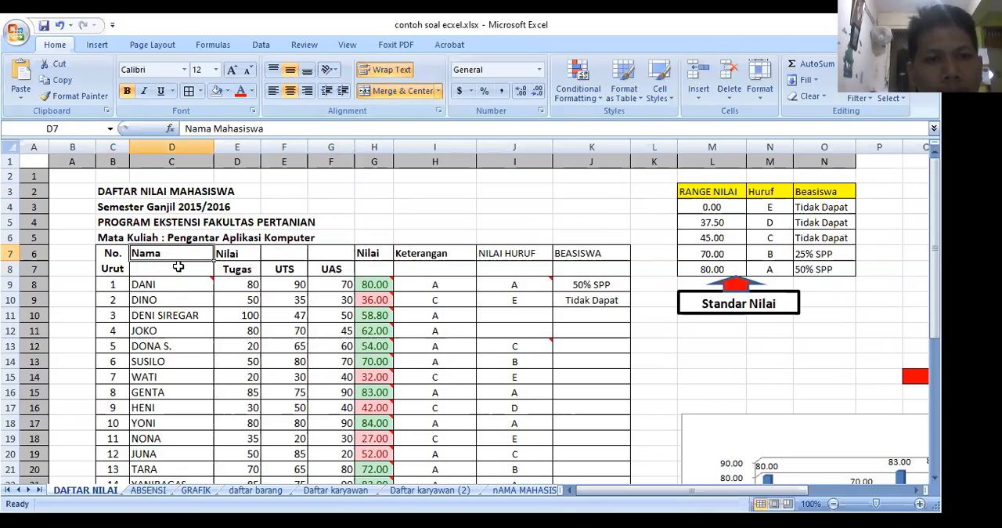
pyautogui.moveTo(179, 267); pyautogui.dragTo(180, 271)
pyautogui.click(404, 91)
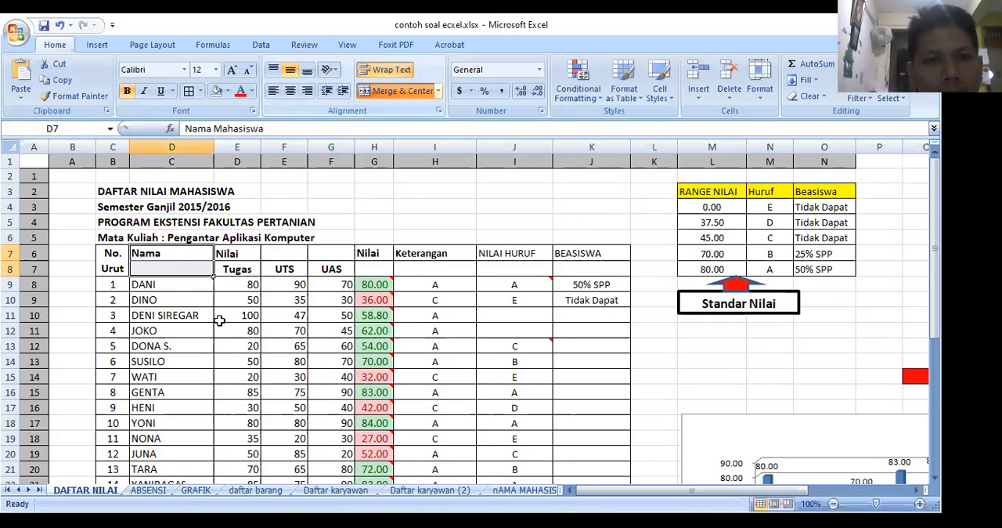
pyautogui.click(227, 254)
pyautogui.moveTo(257, 254); pyautogui.dragTo(332, 254)
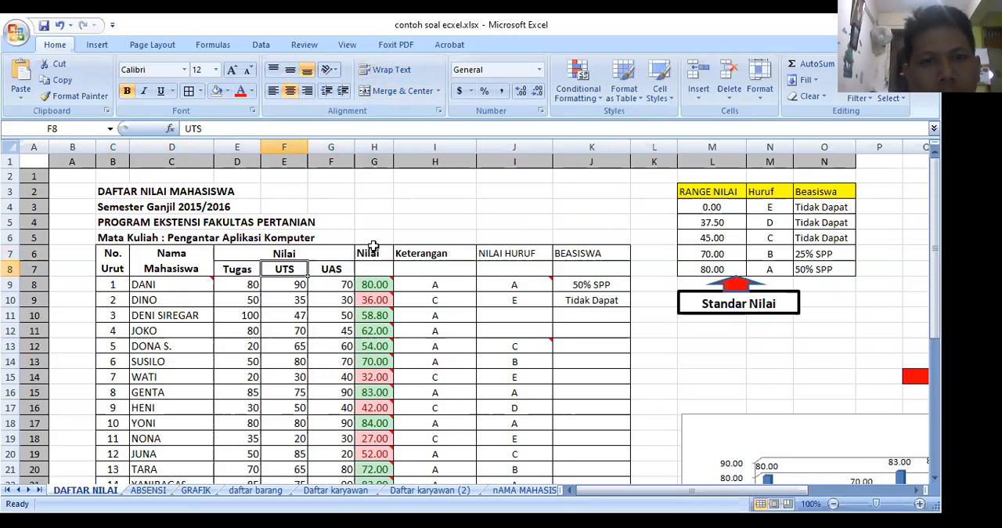
# Step: Merge and center the Nilai Akhir heading across H7:H8 and the Keterangan heading across I7:I8
pyautogui.click(372, 268)
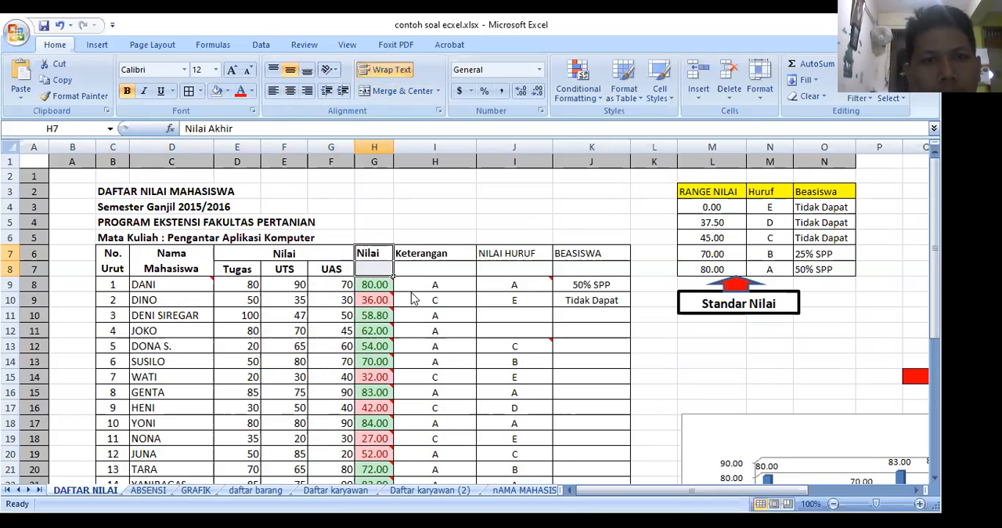
pyautogui.hotkey('ctrl', 'z')
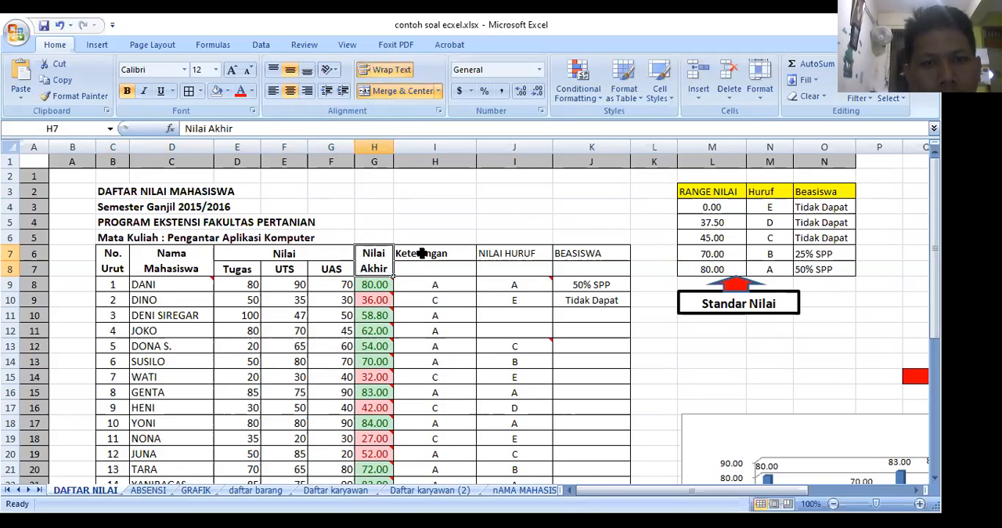
pyautogui.moveTo(422, 253); pyautogui.dragTo(422, 268)
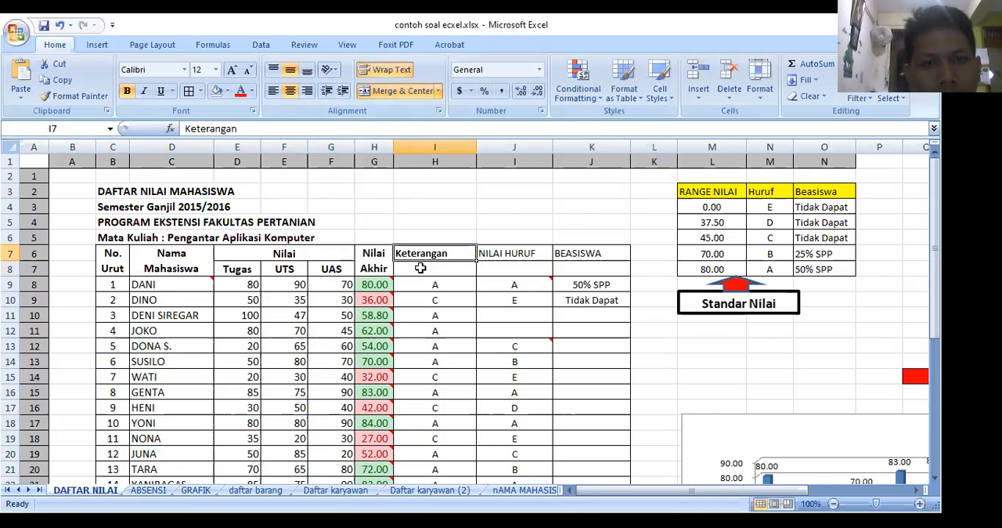
pyautogui.click(389, 94)
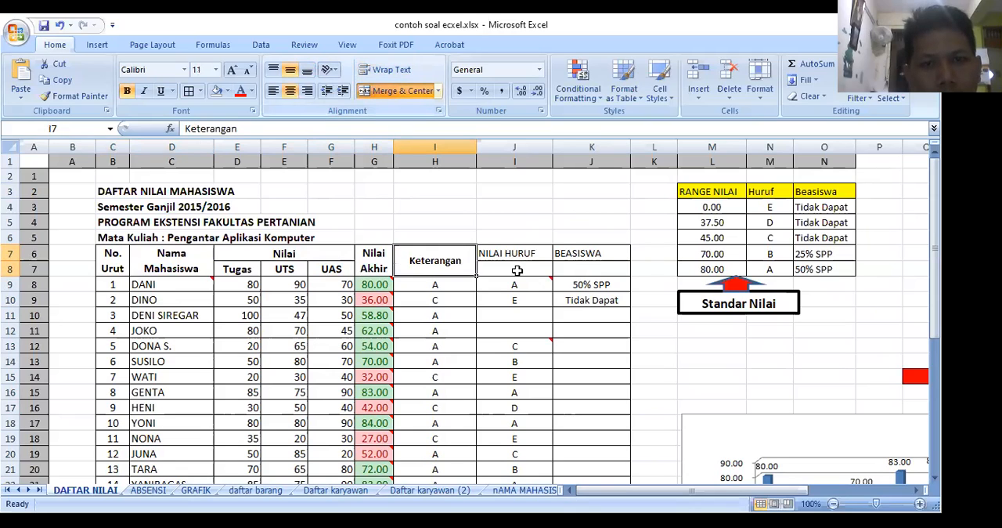
# Step: Merge and center the NILAI HURUF heading across J7:J8 and the BEASISWA heading across K7:K8
pyautogui.moveTo(513, 253); pyautogui.dragTo(513, 268)
pyautogui.press('F4')
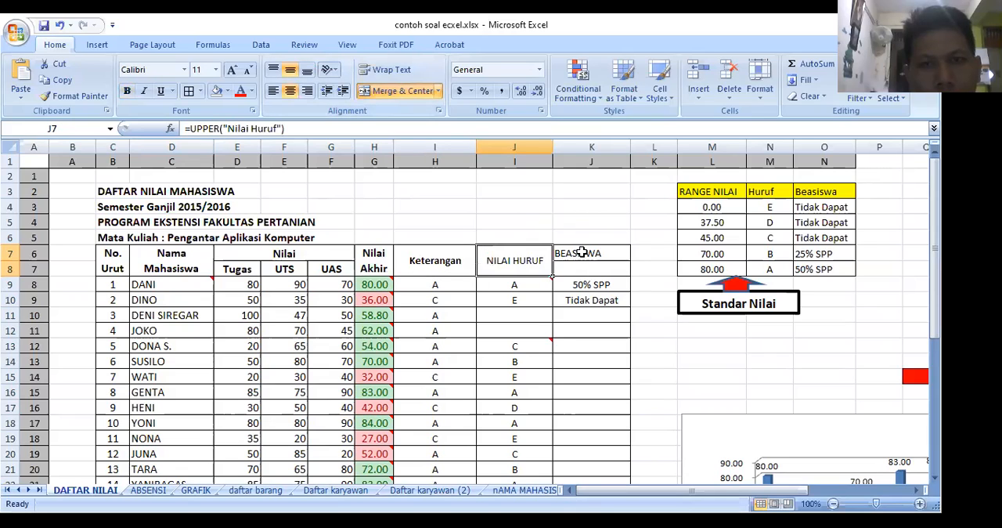
pyautogui.moveTo(581, 252); pyautogui.dragTo(595, 270)
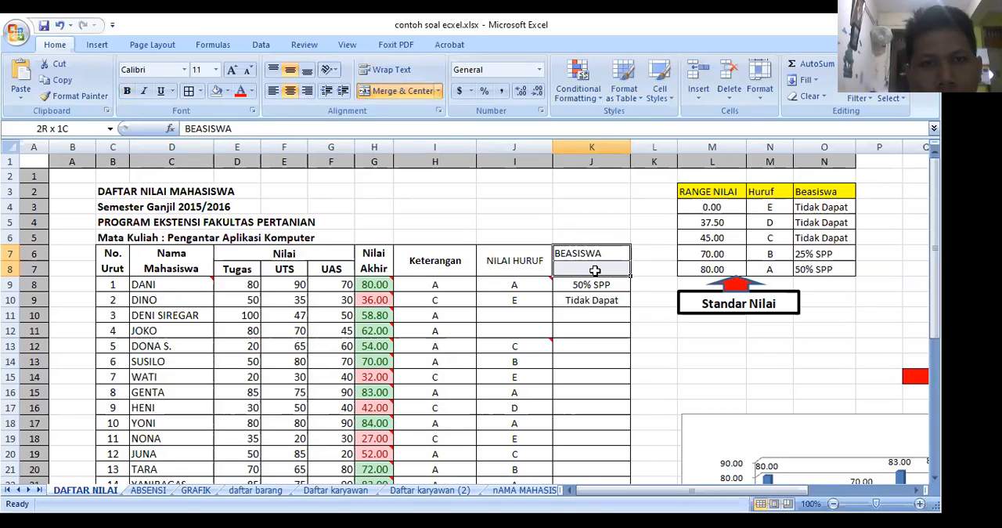
pyautogui.press('F4')
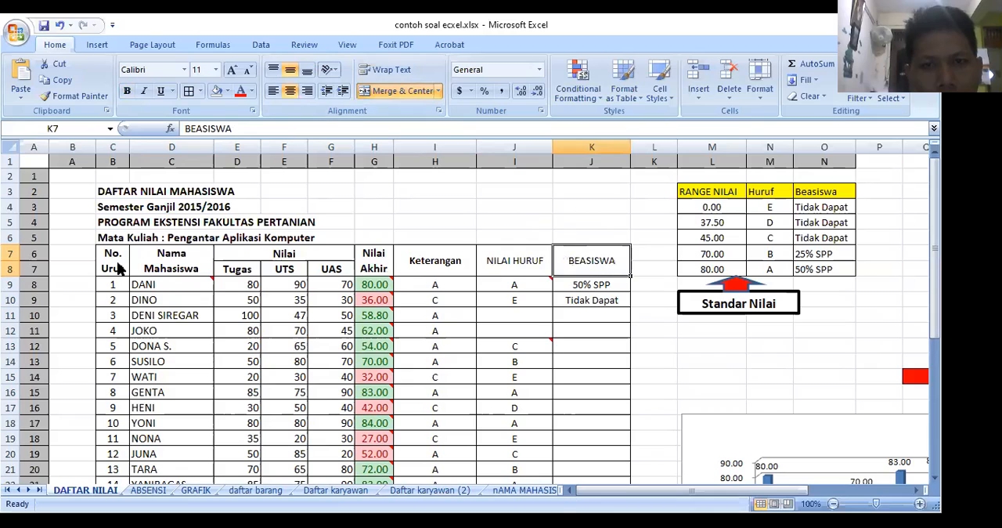
# Step: Fill the table's heading cells, C7:K8, with the standard light green color
pyautogui.moveTo(119, 268); pyautogui.dragTo(190, 271)
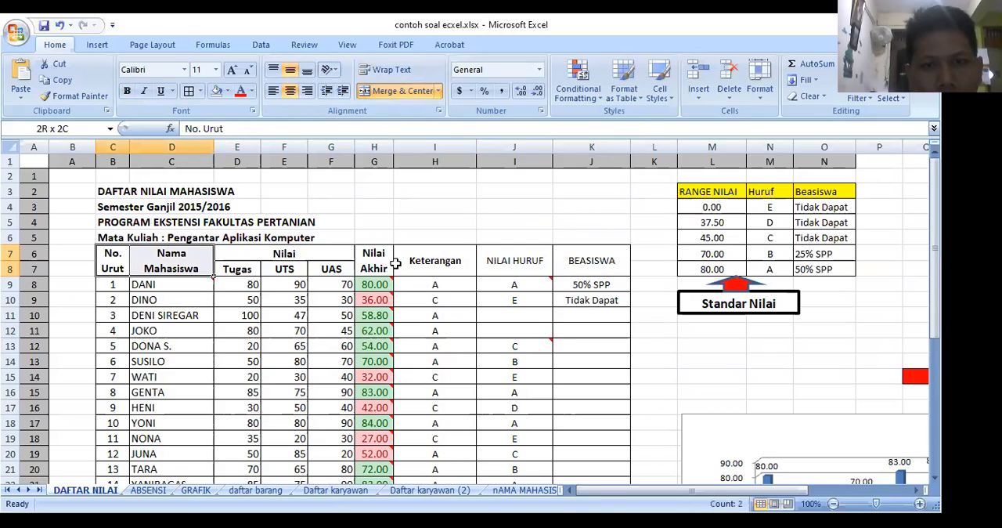
pyautogui.keyDown('shift'); pyautogui.click(572, 265); pyautogui.keyUp('shift')
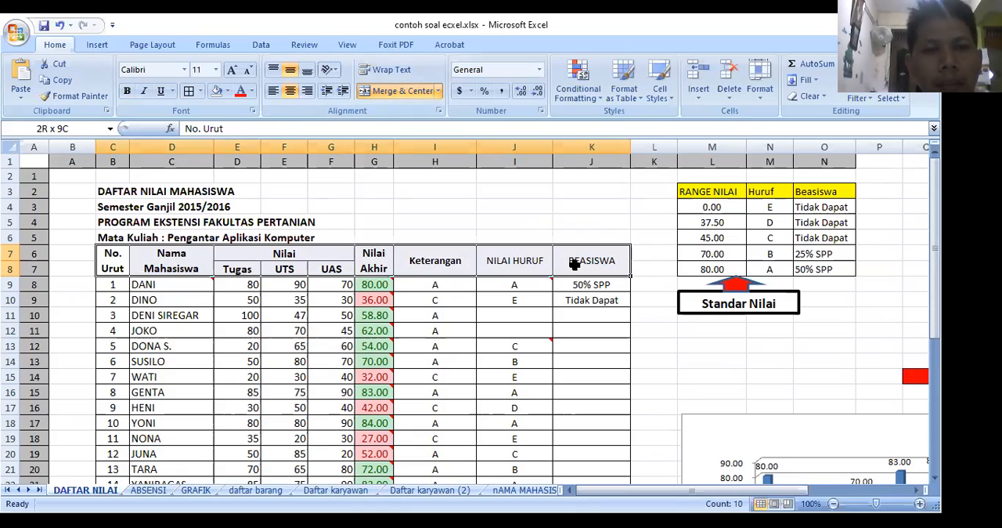
pyautogui.moveTo(574, 264); pyautogui.dragTo(574, 264)
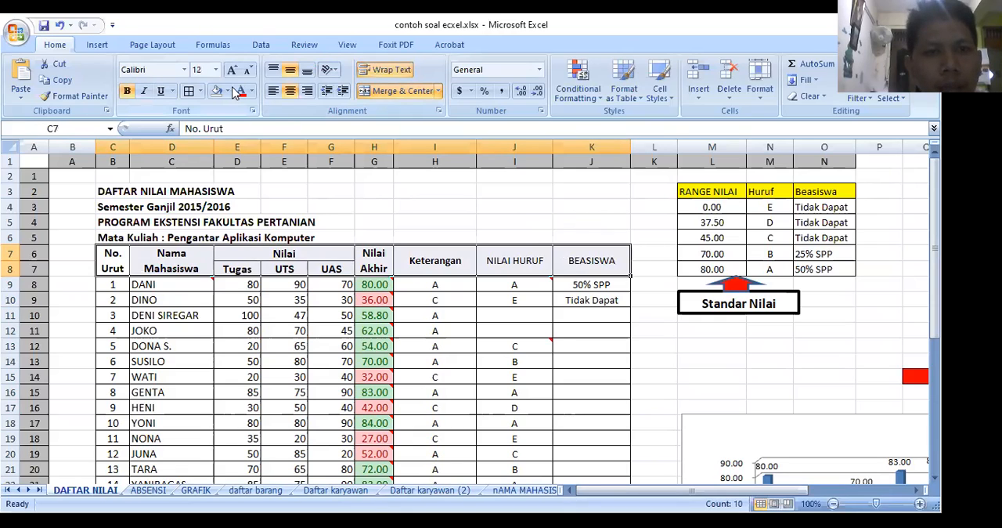
pyautogui.click(228, 90)
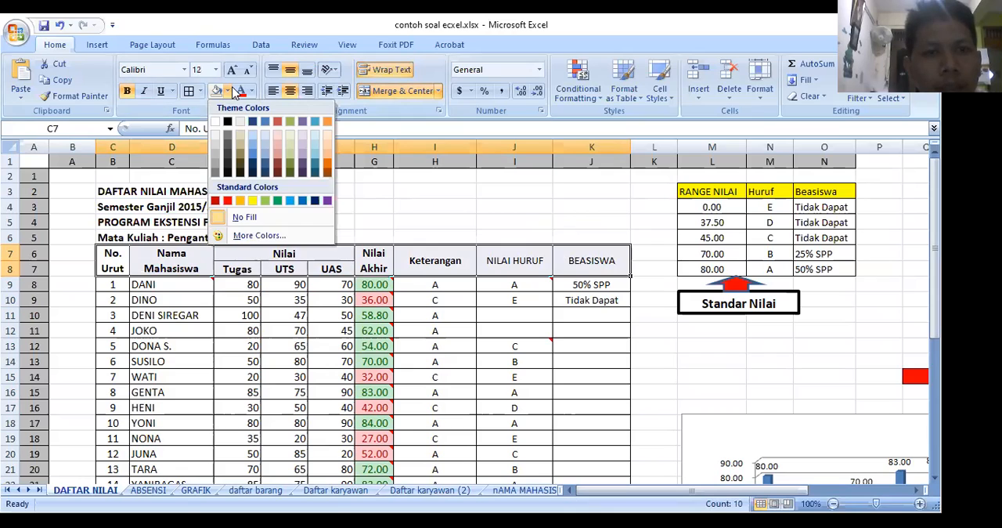
pyautogui.click(266, 202)
pyautogui.click(390, 218)
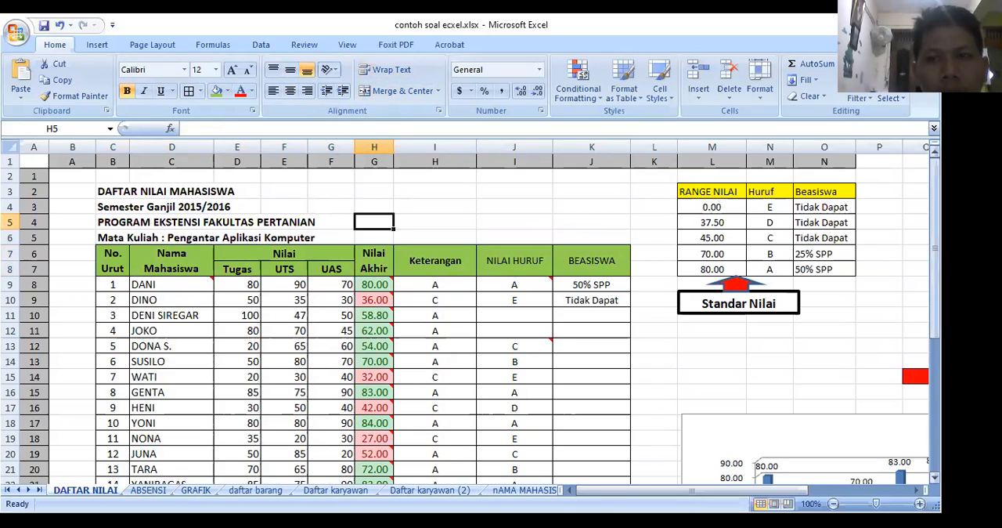
# Step: Clear the No. Urut numbers 3 to 15 from cells C11:C23
pyautogui.moveTo(934, 207); pyautogui.dragTo(934, 232)
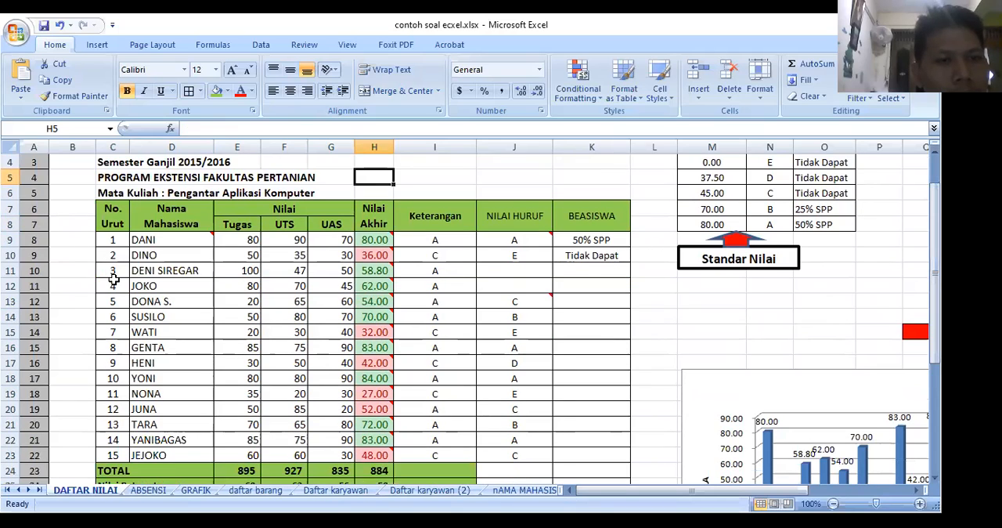
pyautogui.click(113, 272)
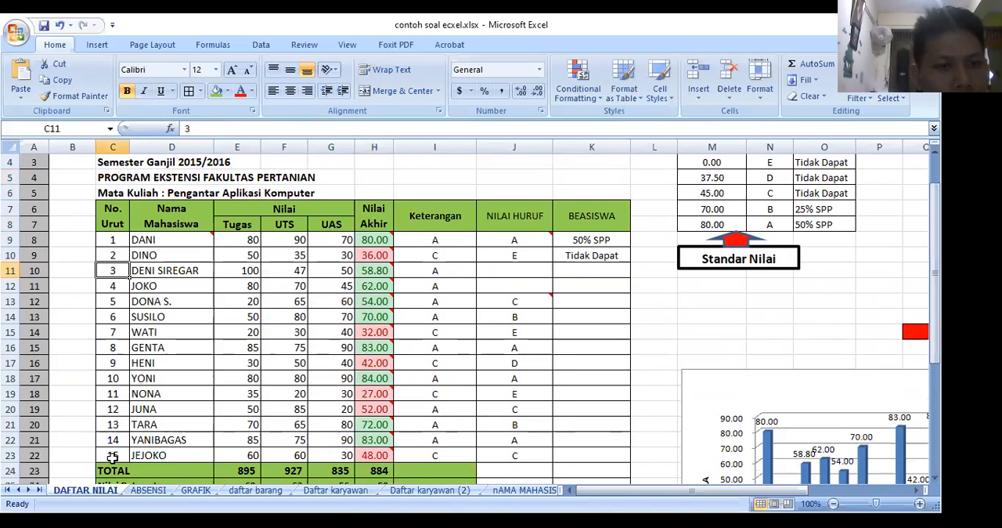
pyautogui.keyDown('shift'); pyautogui.click(113, 455); pyautogui.keyUp('shift')
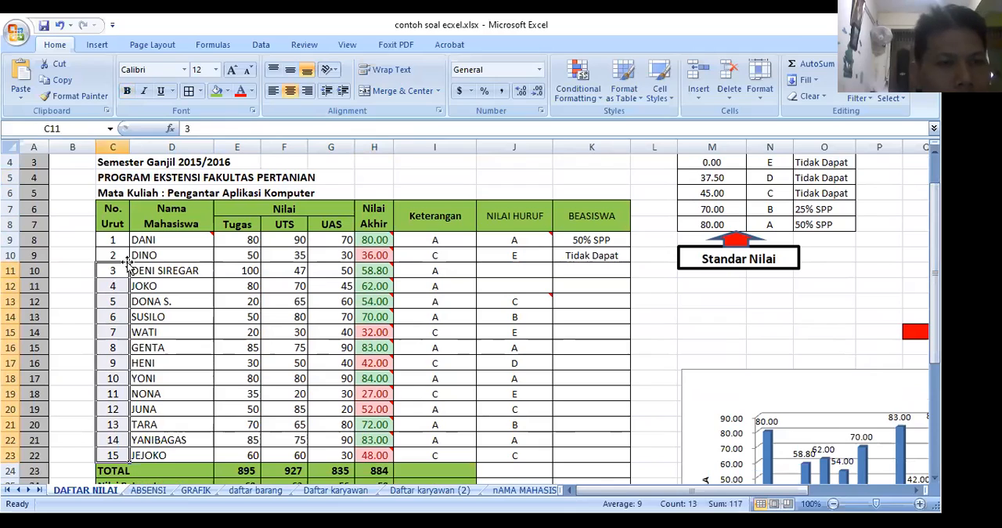
pyautogui.press('Delete')
# Step: Extend the number series from C9:C10 down to C23 so the No. Urut column runs from 1 to 15
pyautogui.click(116, 240)
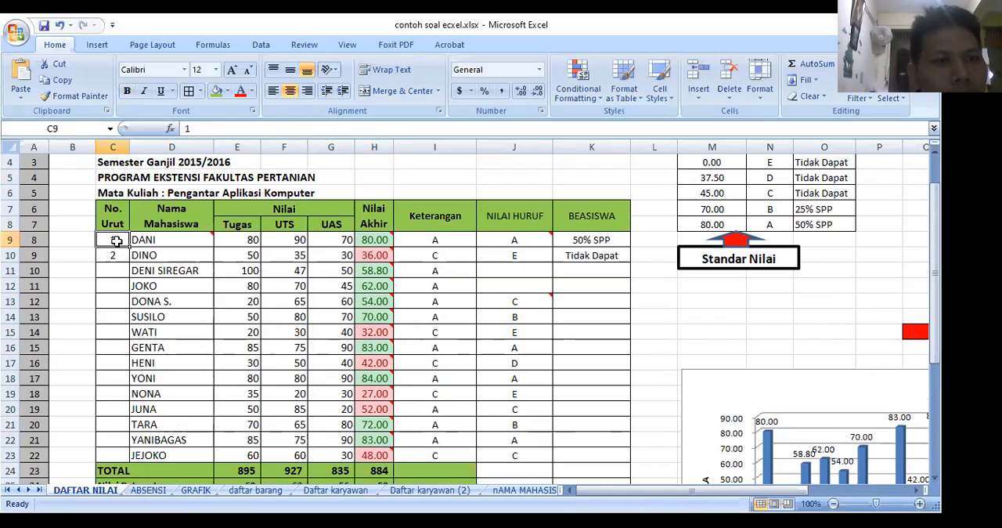
pyautogui.press('Down')
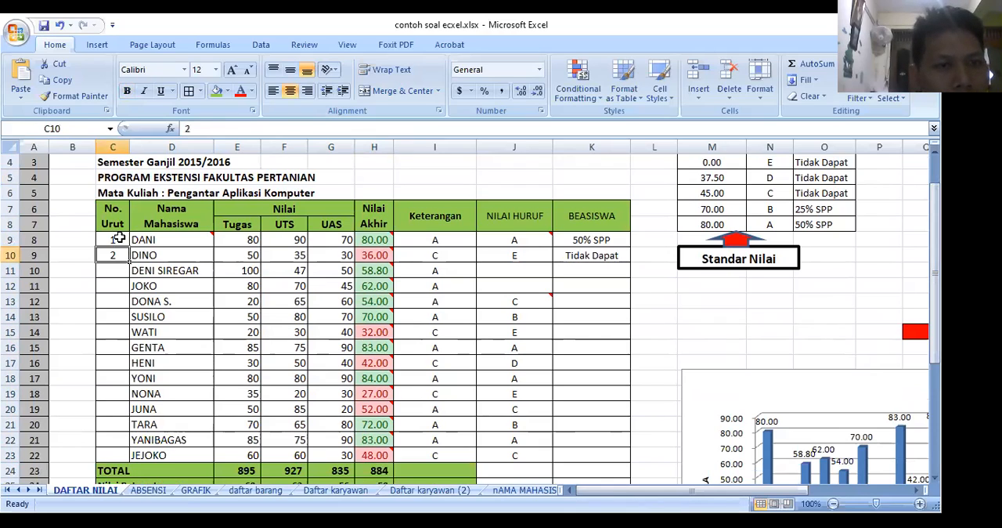
pyautogui.moveTo(116, 240); pyautogui.dragTo(116, 256)
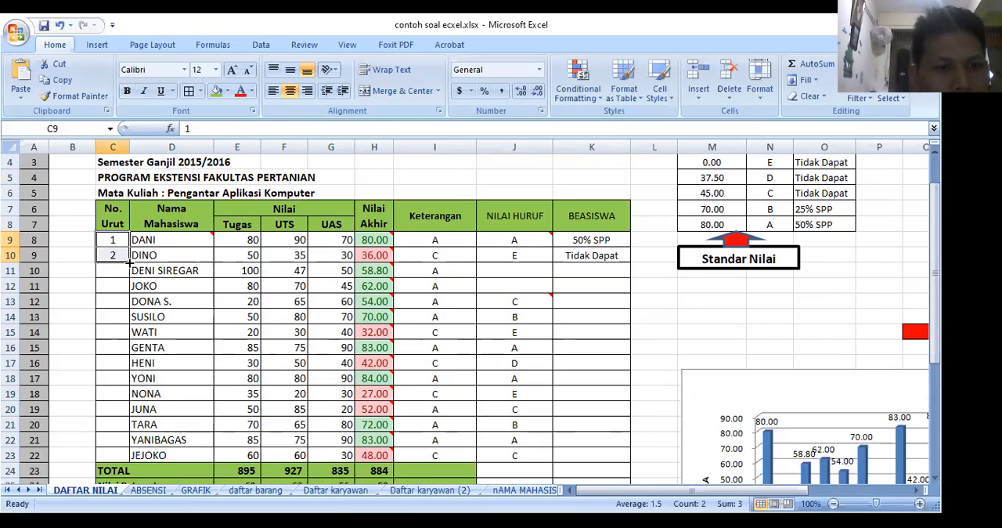
pyautogui.moveTo(129, 263); pyautogui.dragTo(129, 269)
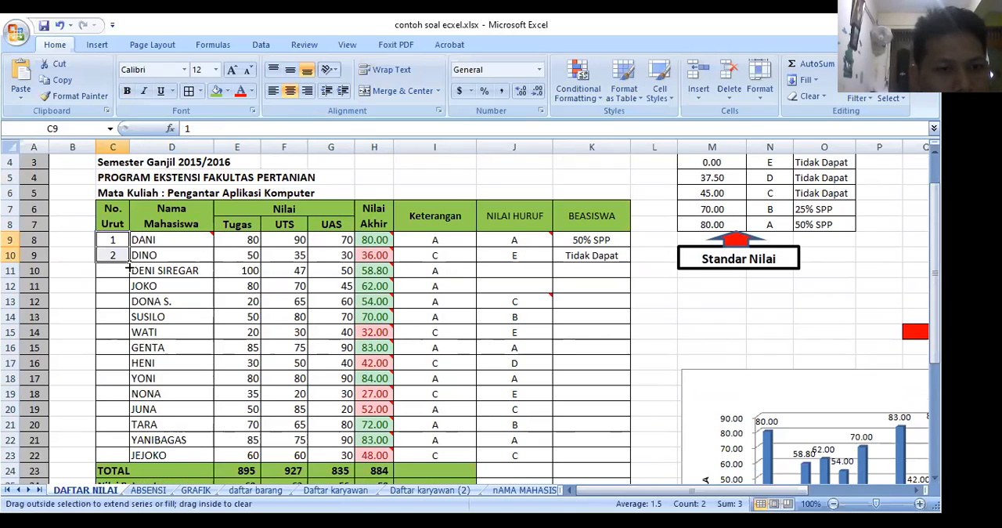
pyautogui.moveTo(129, 268); pyautogui.dragTo(130, 338)
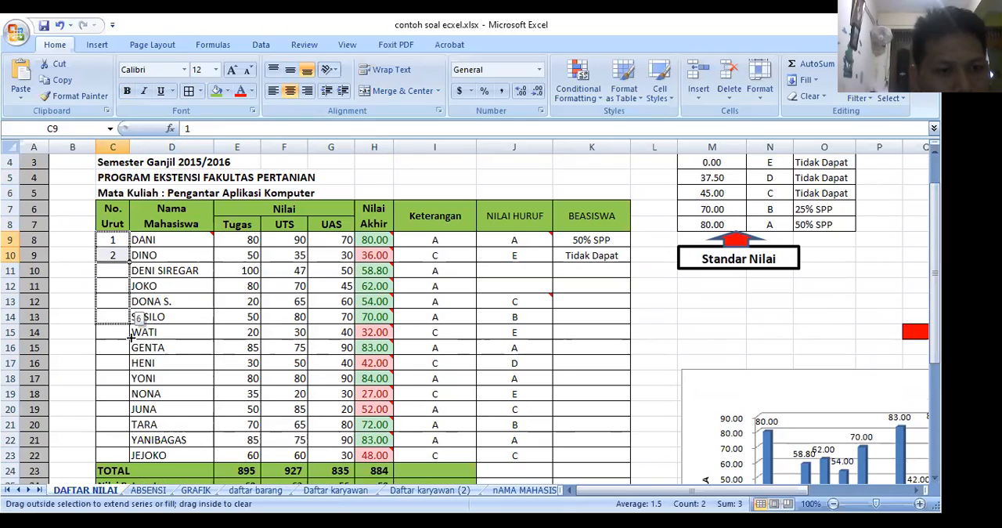
pyautogui.moveTo(130, 337); pyautogui.dragTo(129, 458)
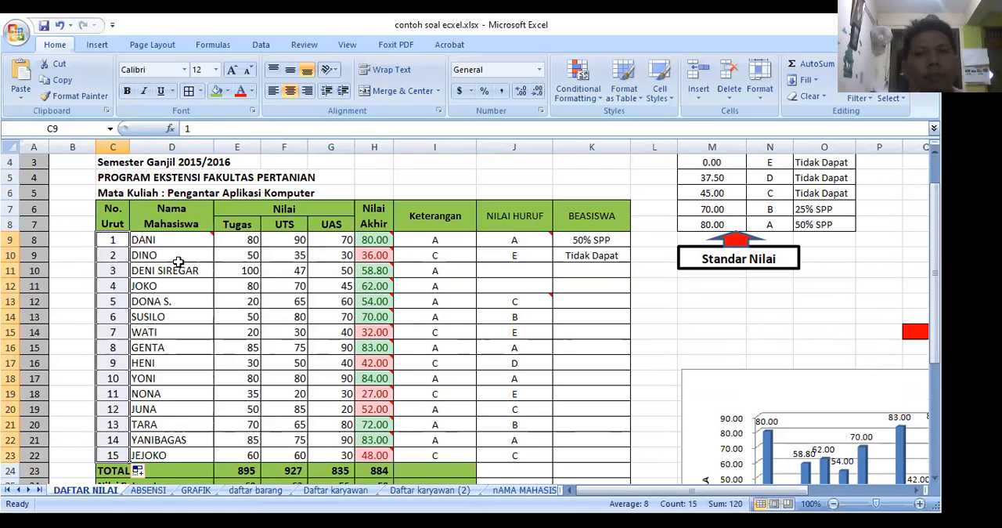
# Step: Look through the Tugas, UTS and UAS score columns and down to the summary rows below the student list
pyautogui.click(237, 242)
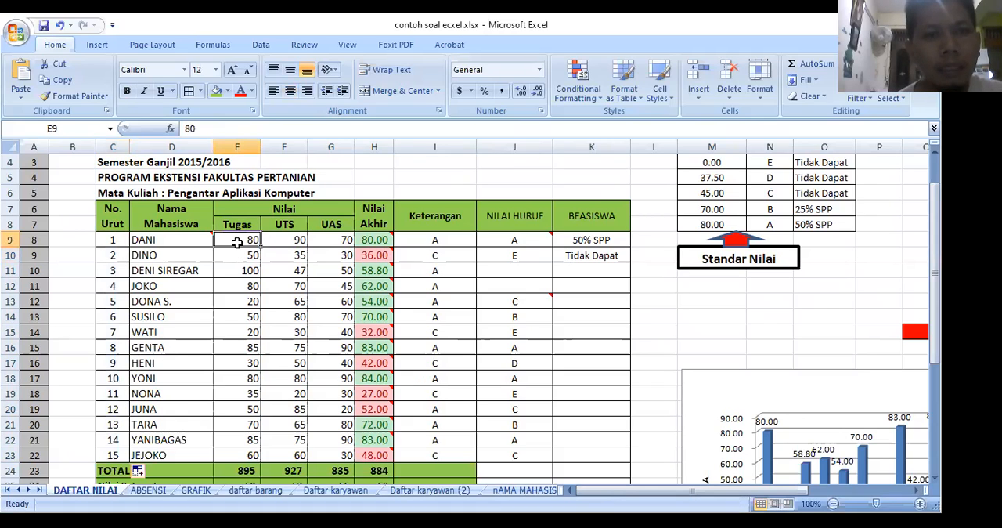
pyautogui.press('Right')
pyautogui.press('Right')
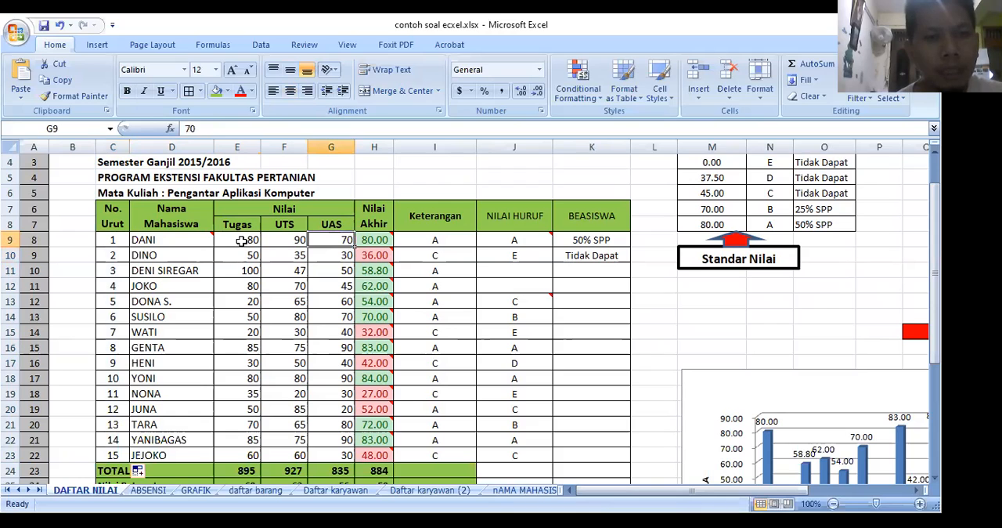
pyautogui.press('Left')
pyautogui.press('Left')
pyautogui.press('Down')
pyautogui.press('Down')
pyautogui.press('Down')
pyautogui.press('Down')
pyautogui.press('Down')
pyautogui.press('Down')
pyautogui.press('Down')
pyautogui.press('Down')
pyautogui.press('Down')
pyautogui.press('Down')
pyautogui.press('Down')
pyautogui.press('Down')
pyautogui.press('Down')
pyautogui.press('Down')
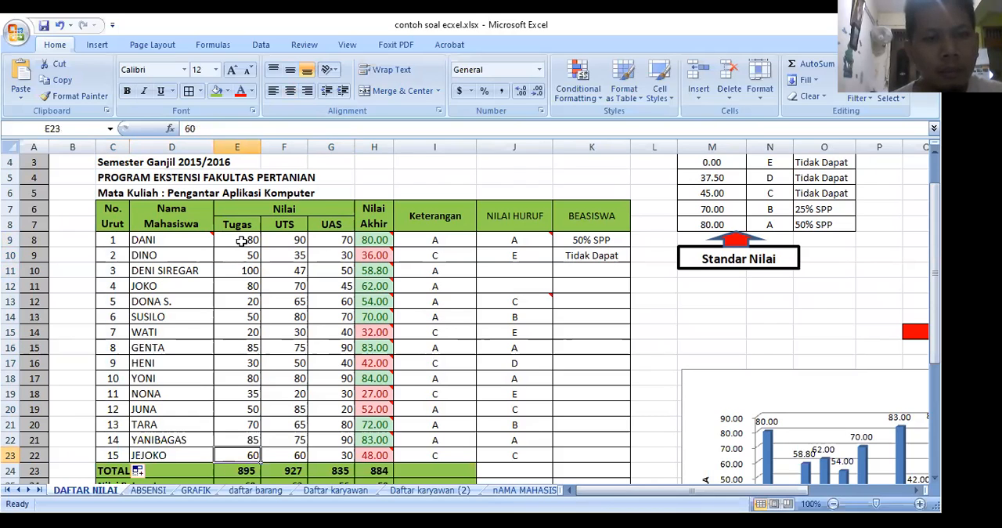
pyautogui.press('Down')
pyautogui.press('Down')
pyautogui.press('Down')
pyautogui.press('Down')
pyautogui.press('Down')
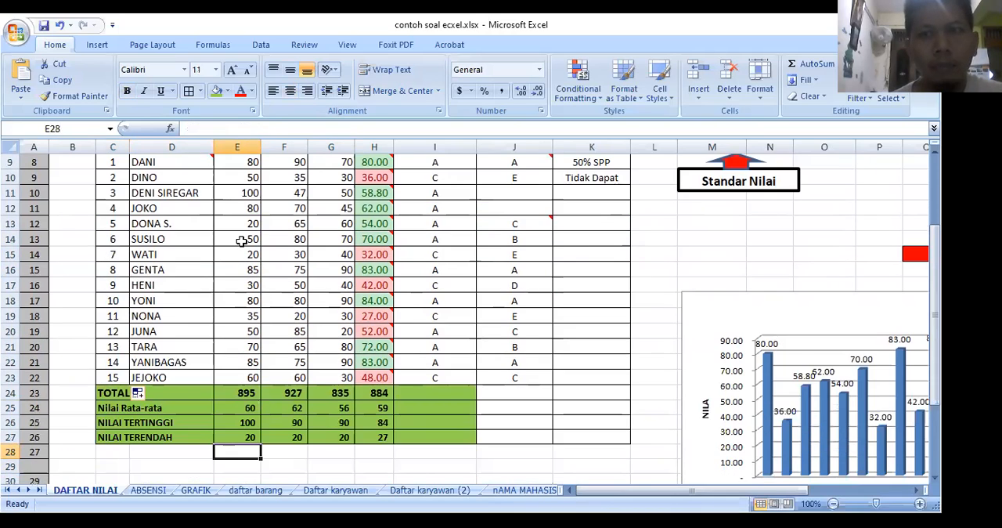
pyautogui.press('Up')
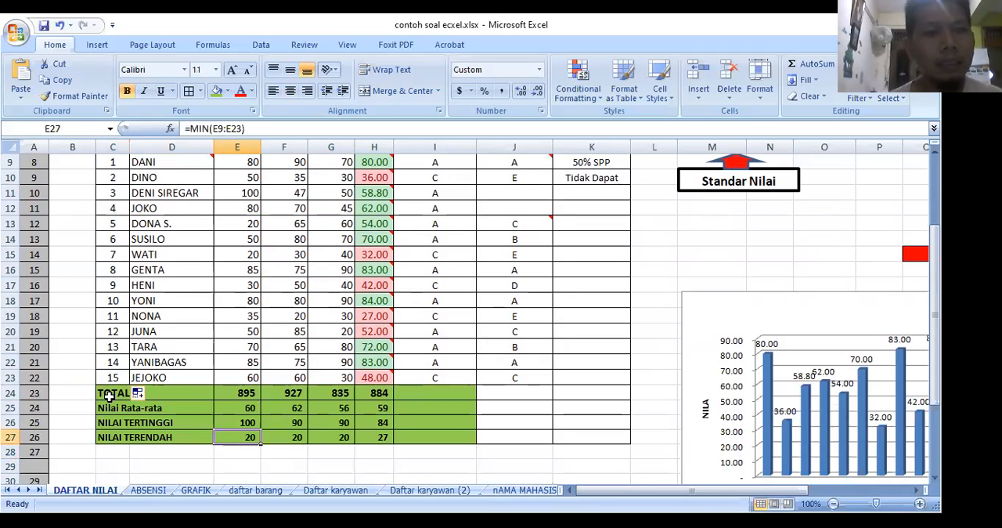
# Step: Check the Tugas column's TOTAL, Nilai Rata-rata and NILAI TERTINGGI formulas, and clear the summary formulas in E24:G27
pyautogui.click(252, 392)
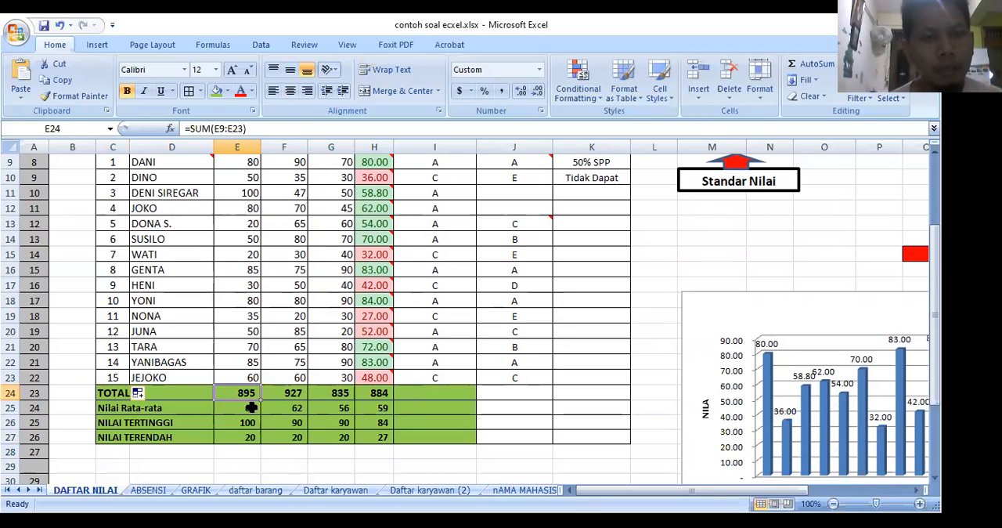
pyautogui.click(249, 407)
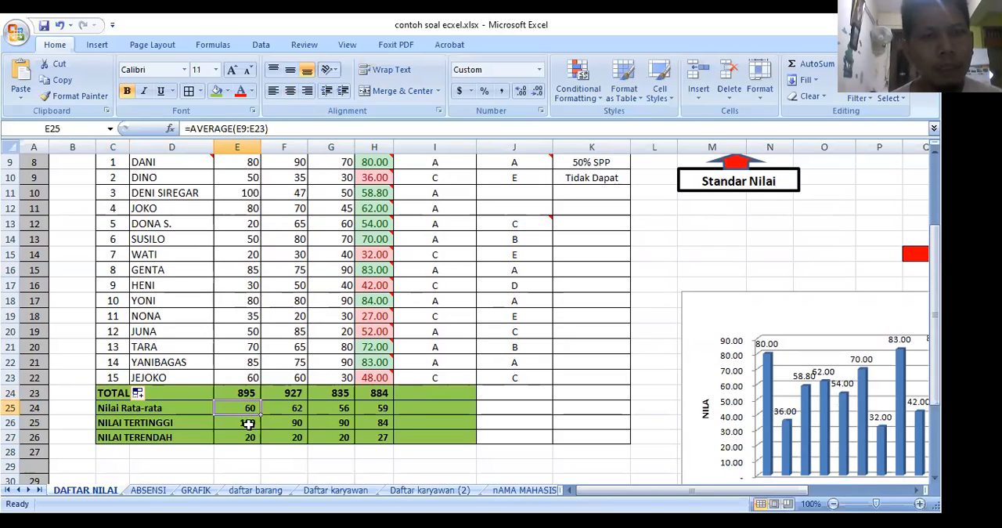
pyautogui.click(249, 422)
pyautogui.moveTo(246, 391); pyautogui.dragTo(333, 438)
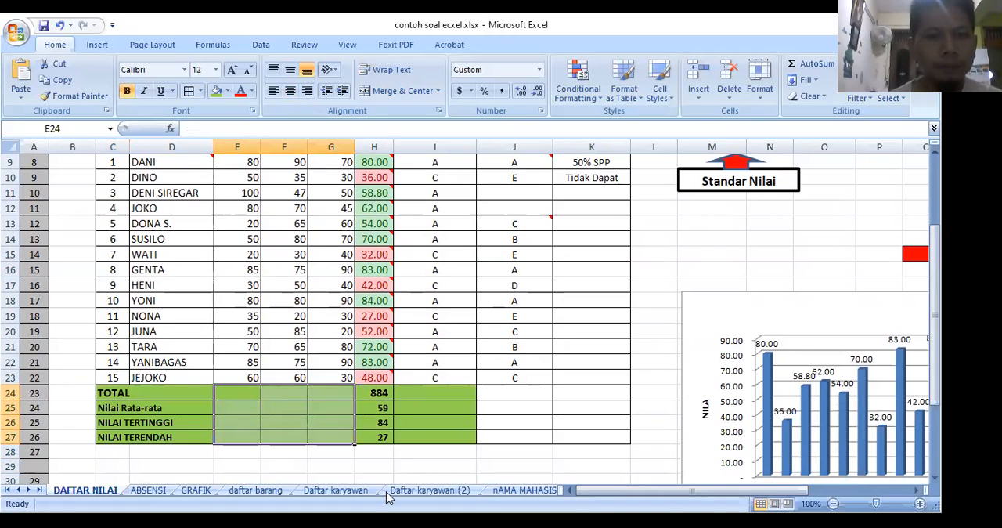
pyautogui.press('Delete')
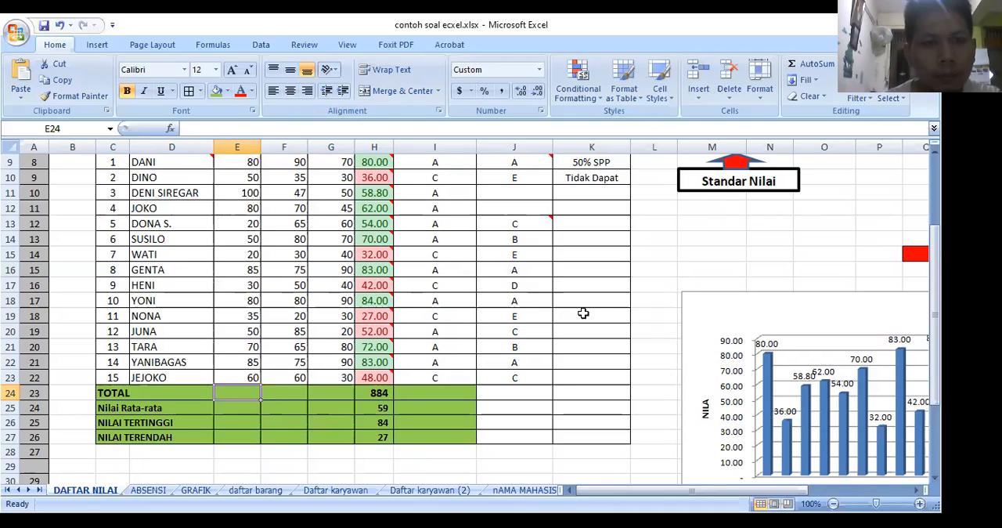
# Step: Enter =SUM(E9:E23) in E24 as the TOTAL of the Tugas scores
pyautogui.write('=')
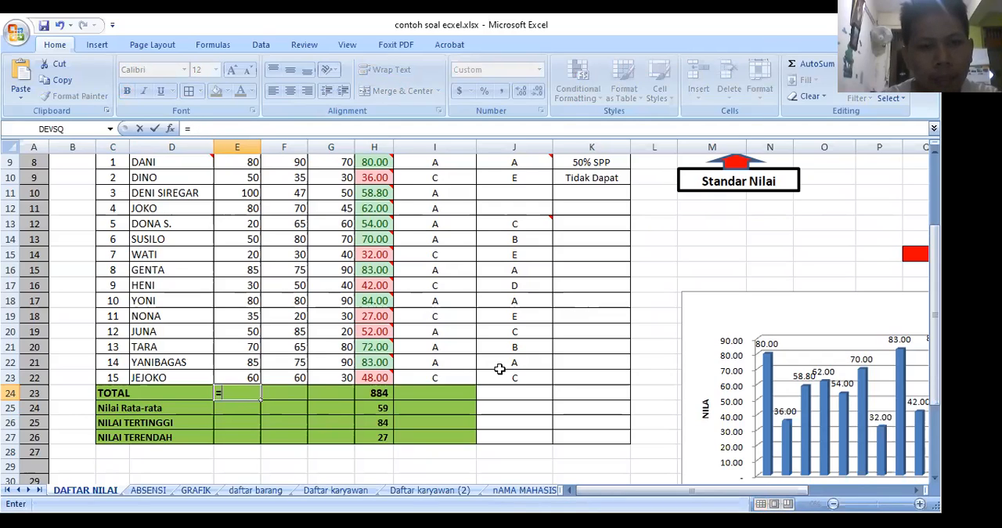
pyautogui.write('SU')
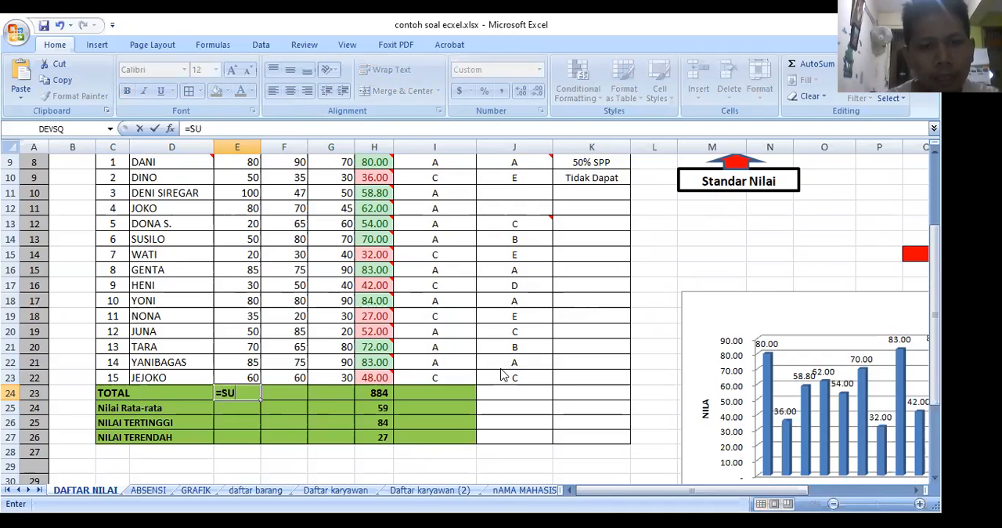
pyautogui.write('M')
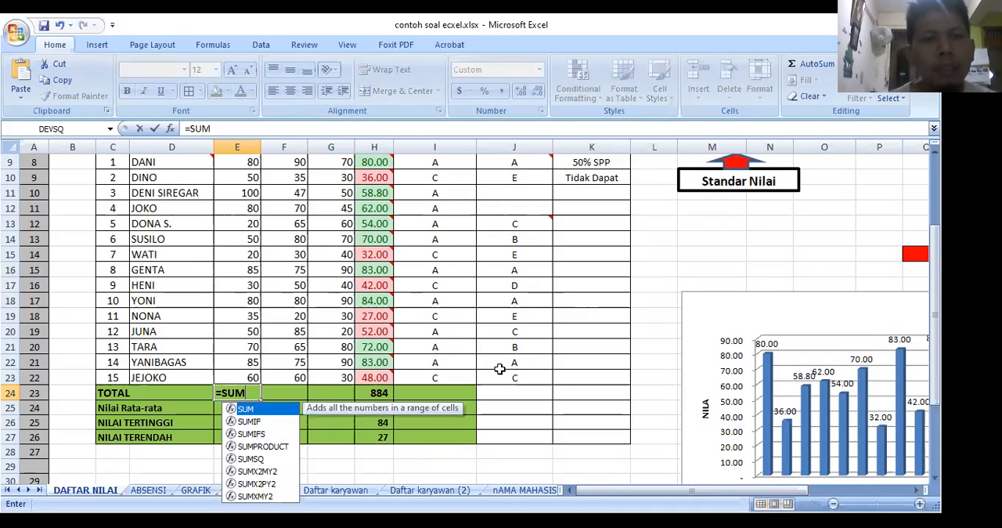
pyautogui.write('(')
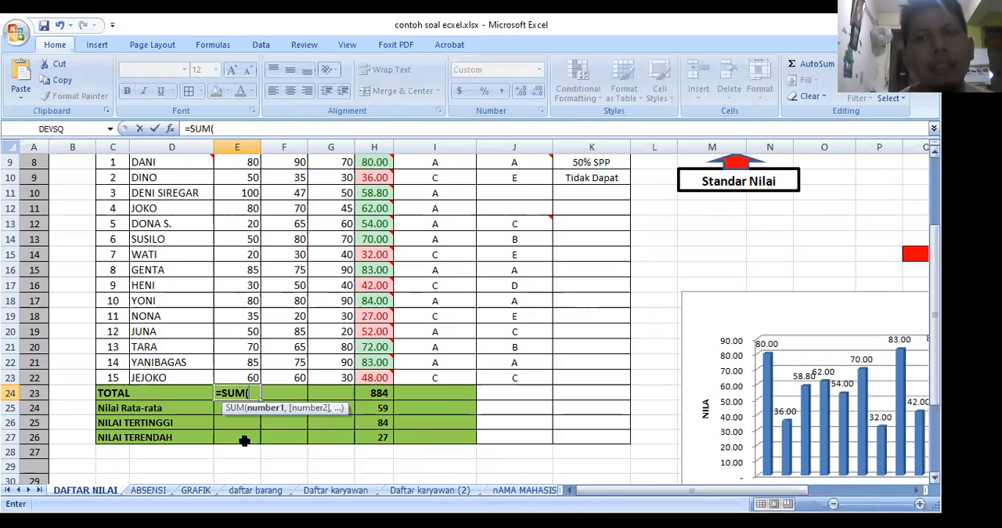
pyautogui.scroll(1, 244, 224)
pyautogui.moveTo(244, 224); pyautogui.dragTo(244, 441)
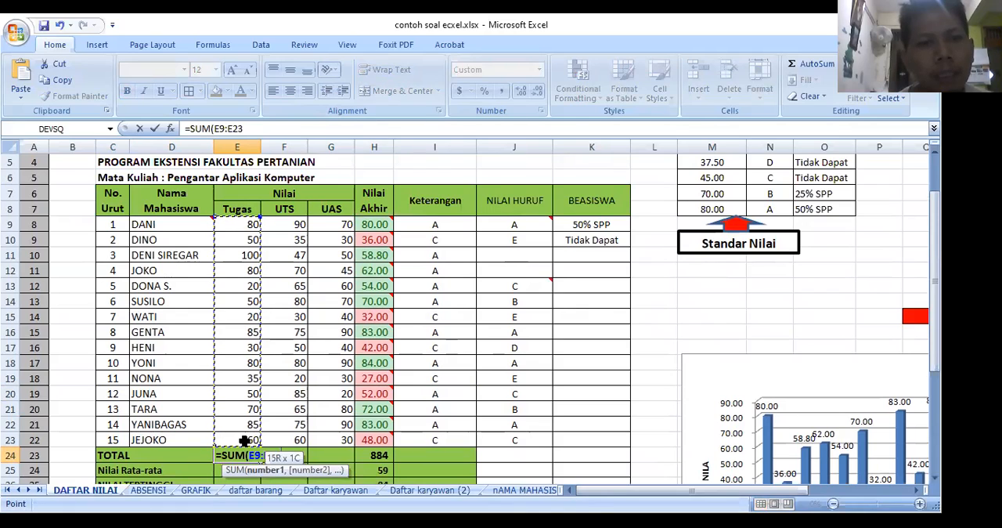
pyautogui.moveTo(245, 440); pyautogui.dragTo(245, 440)
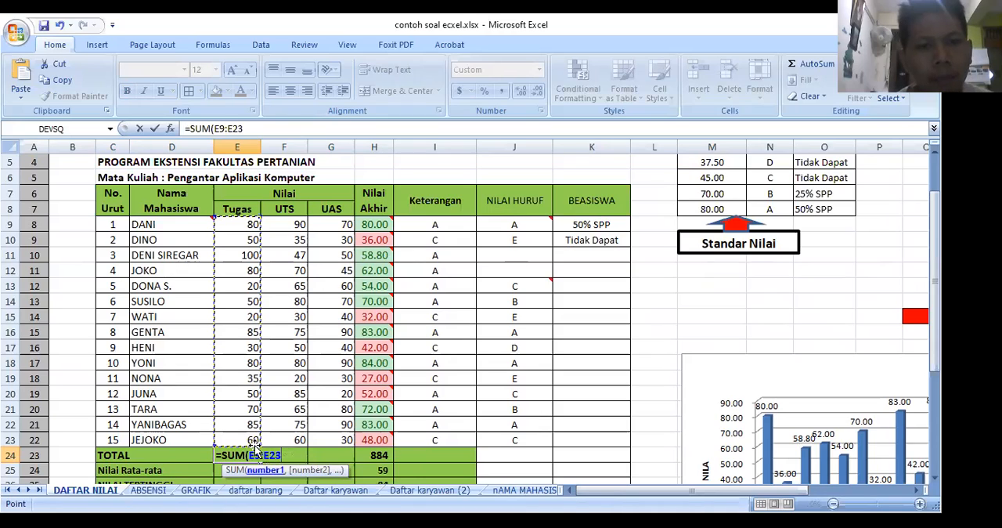
pyautogui.write(')')
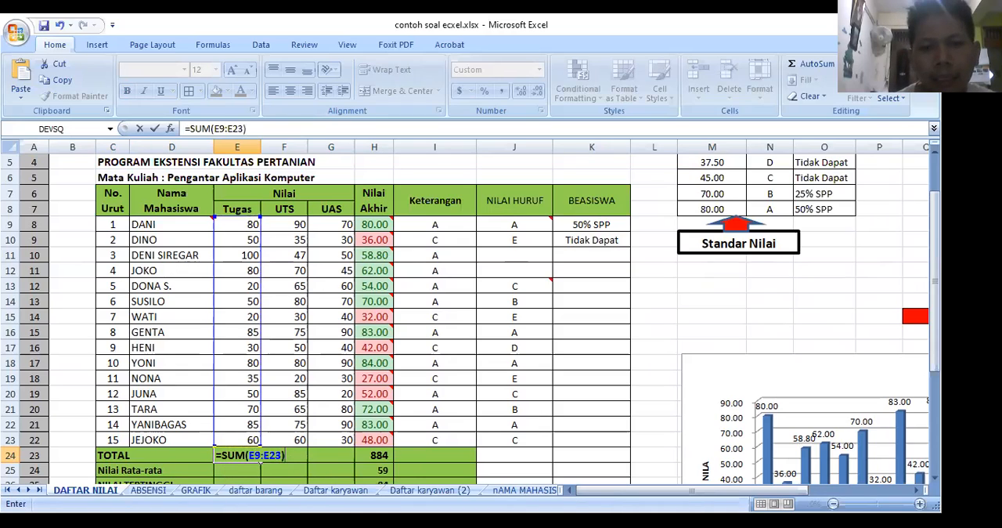
pyautogui.press('Return')
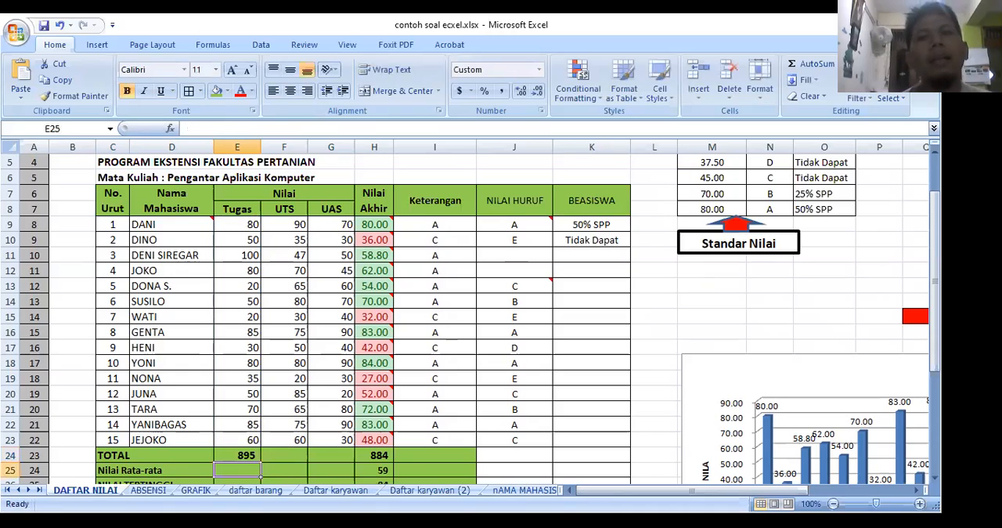
# Step: Copy the Tugas SUM formula from E24 across the TOTAL row to H24 and check the copied UTS and UAS formulas
pyautogui.click(247, 454)
pyautogui.click(284, 454)
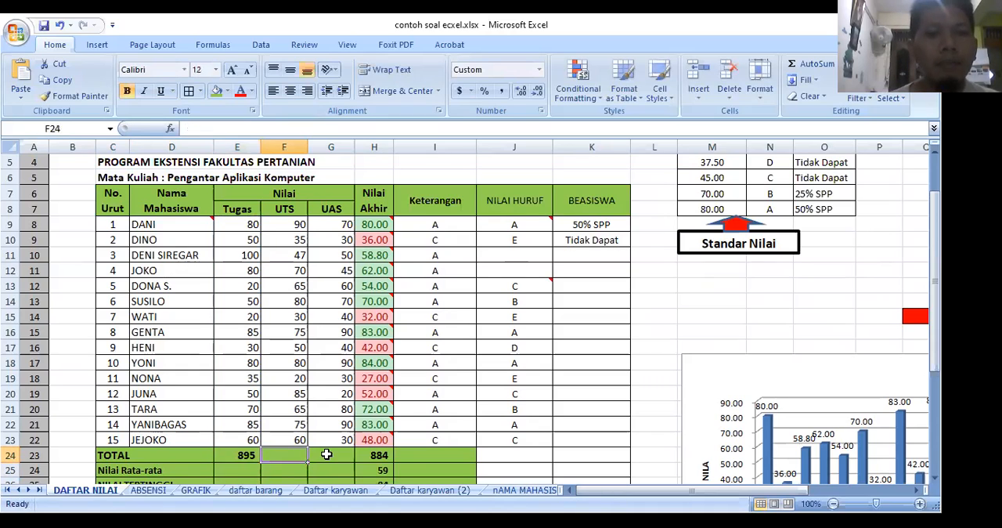
pyautogui.press('Right')
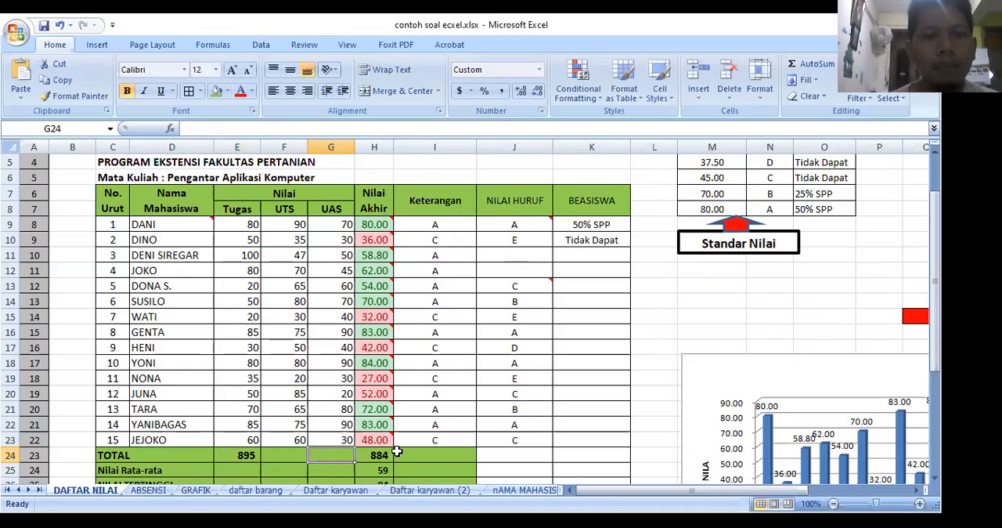
pyautogui.click(240, 456)
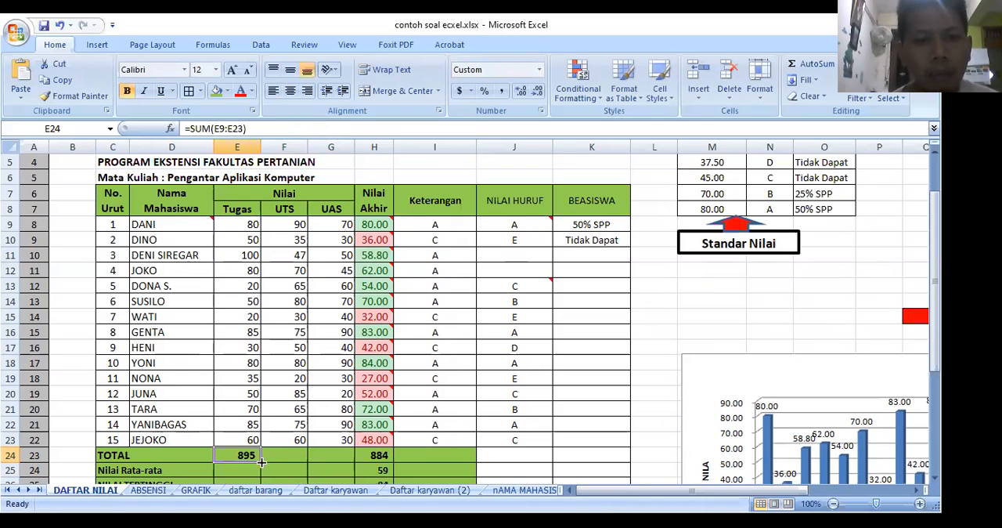
pyautogui.moveTo(261, 462); pyautogui.dragTo(384, 457)
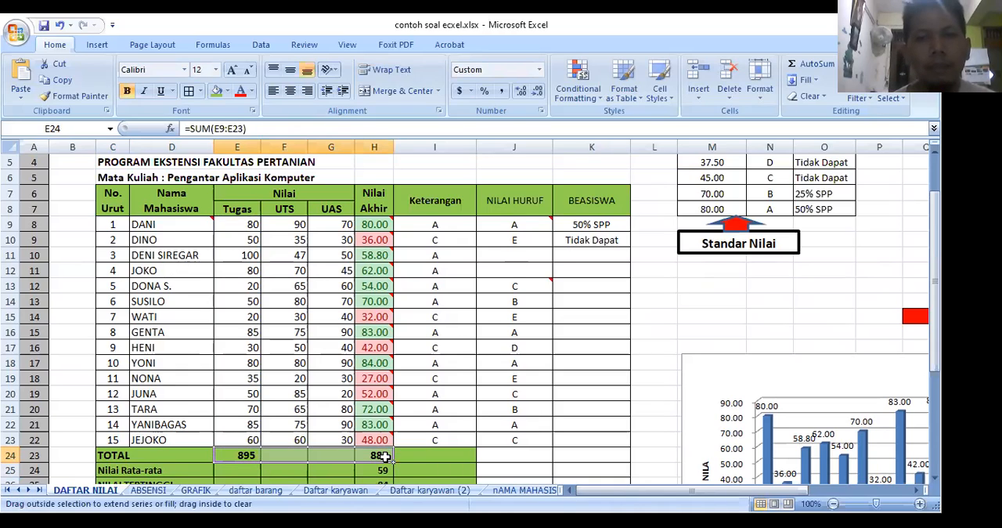
pyautogui.click(286, 455)
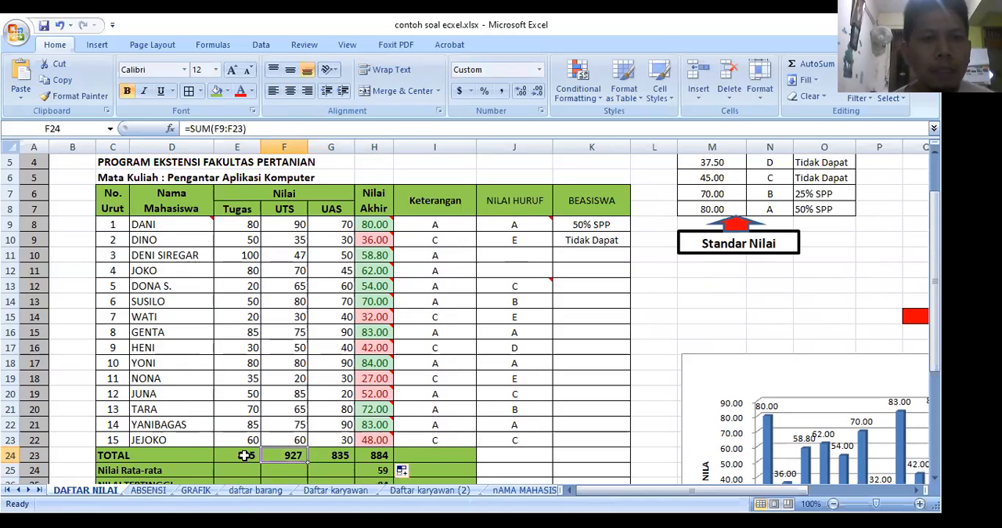
pyautogui.press('Left')
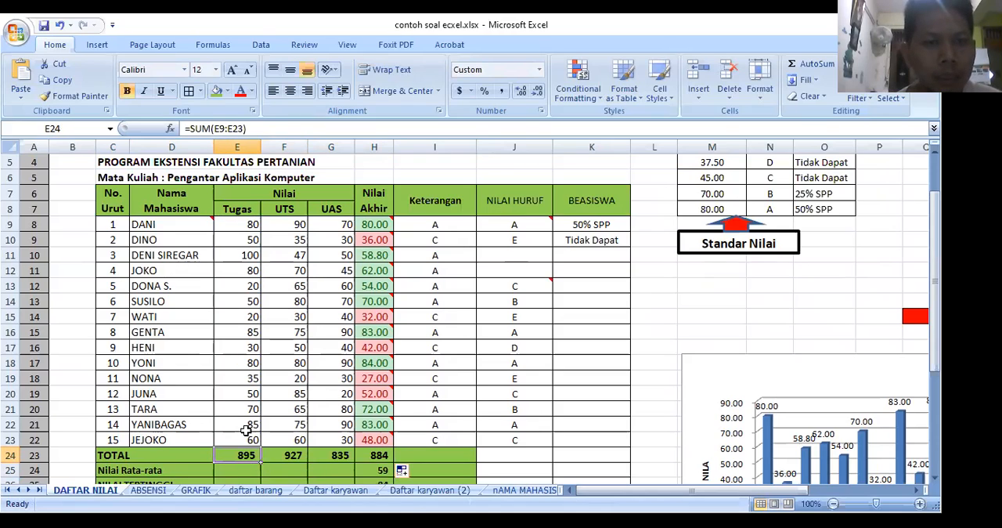
pyautogui.click(289, 455)
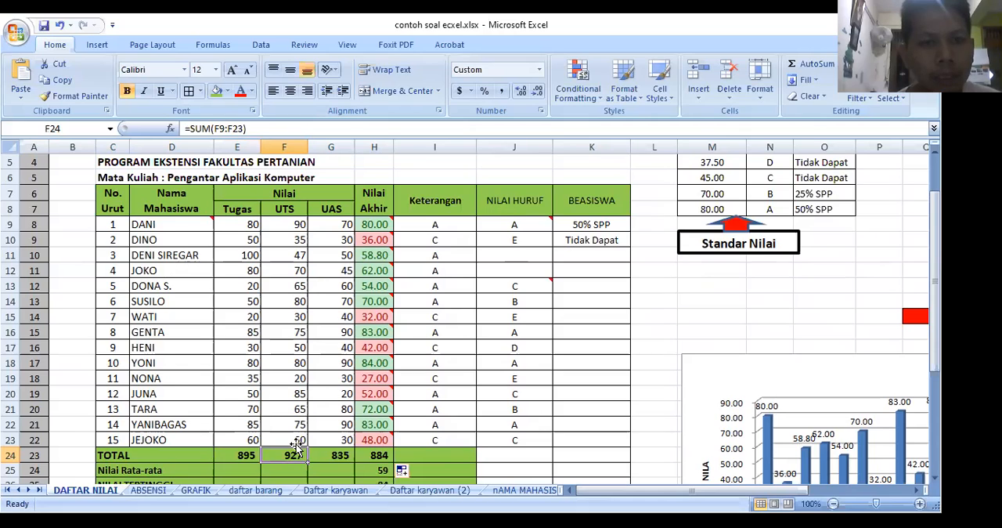
pyautogui.click(334, 460)
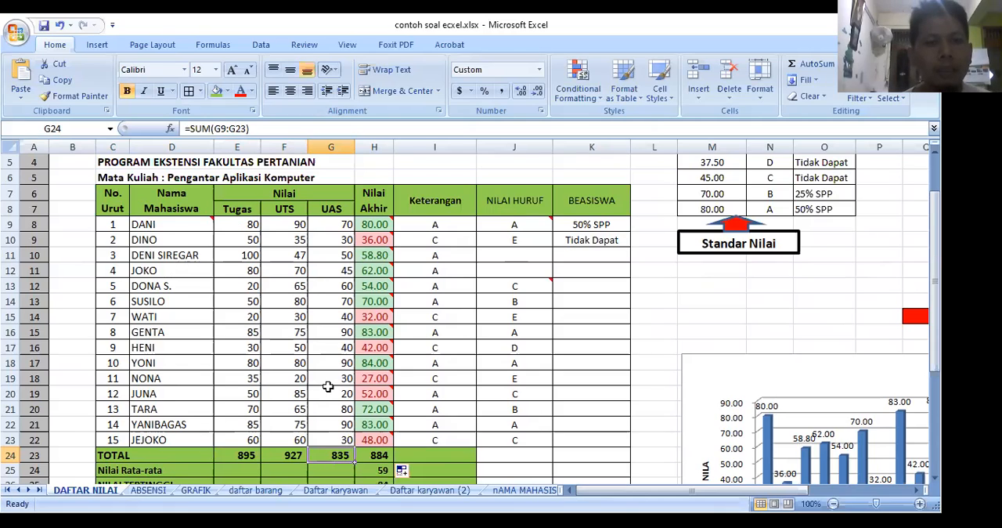
pyautogui.moveTo(366, 220)
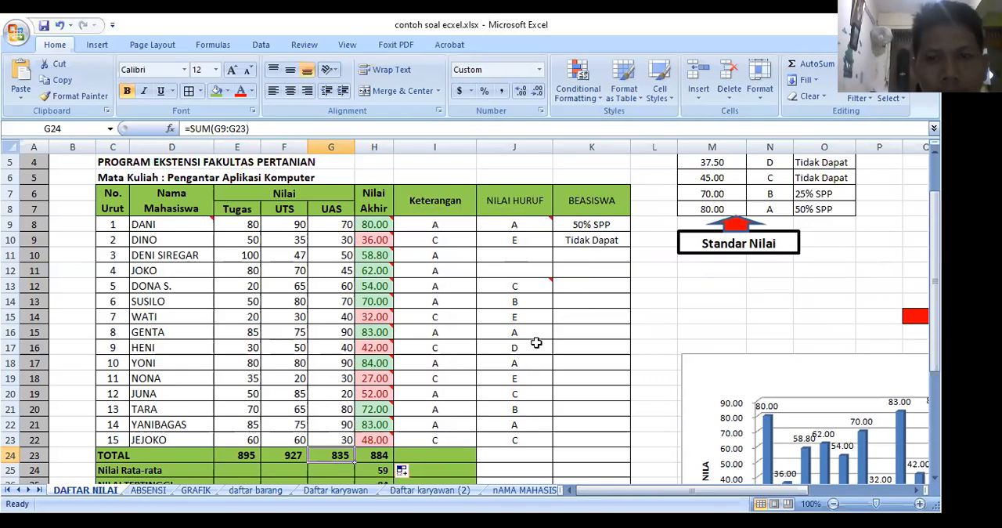
# Step: Enter =AVERAGE(E9:E23) in E25 as the Nilai Rata-rata of the Tugas scores
pyautogui.click(243, 471)
pyautogui.scroll(-1, 243, 470)
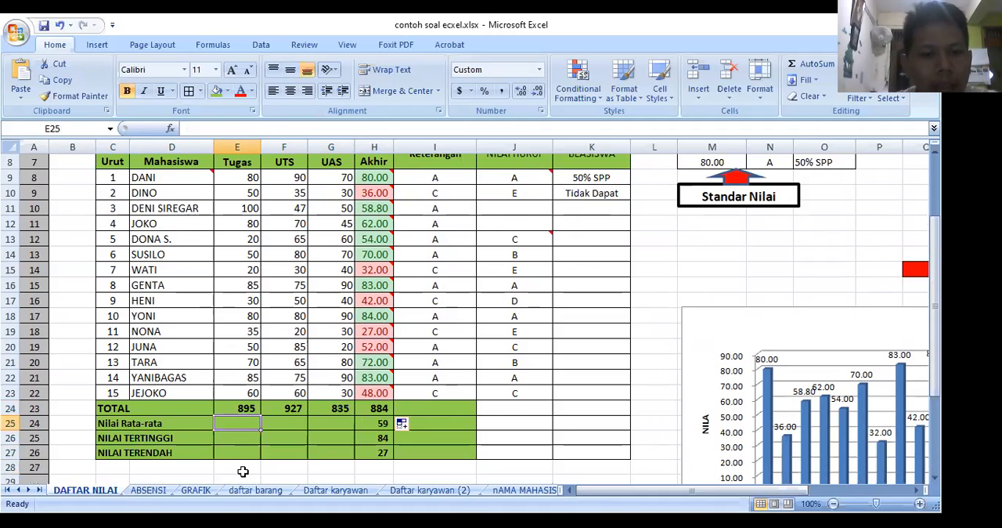
pyautogui.write('=')
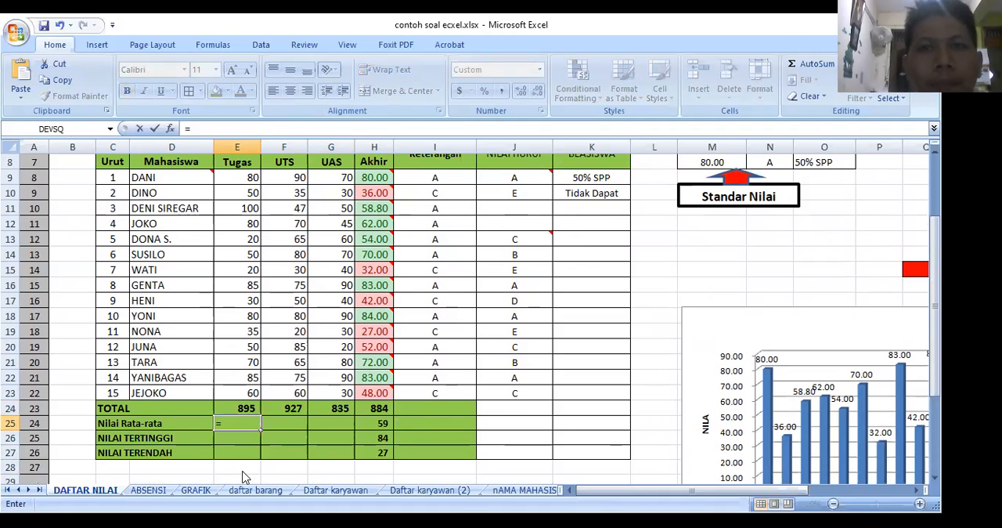
pyautogui.write('average(')
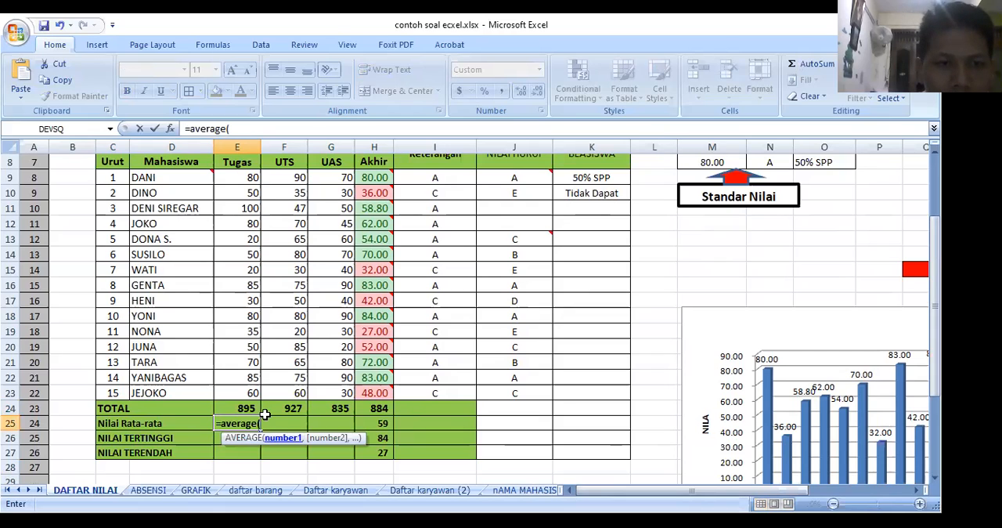
pyautogui.press('BackSpace')
pyautogui.press('BackSpace')
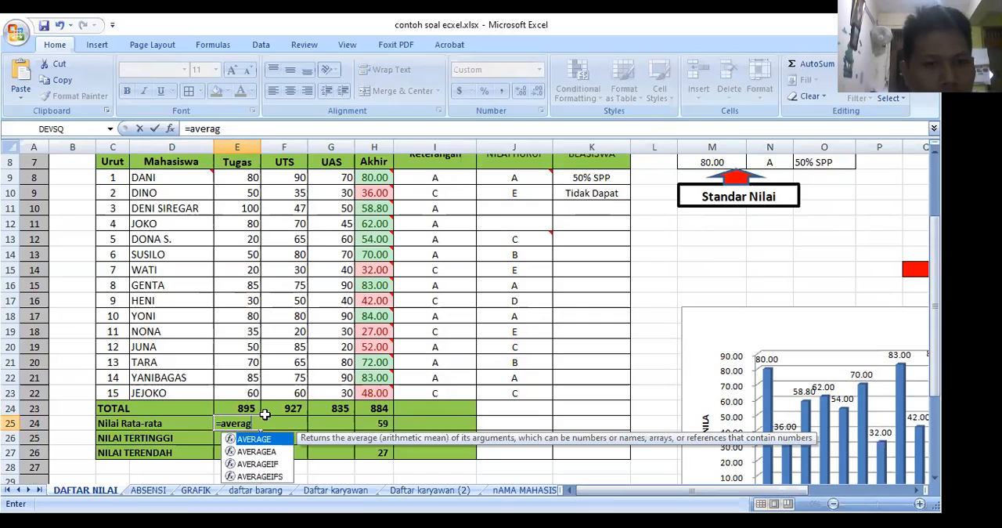
pyautogui.press('BackSpace')
pyautogui.press('BackSpace')
pyautogui.press('BackSpace')
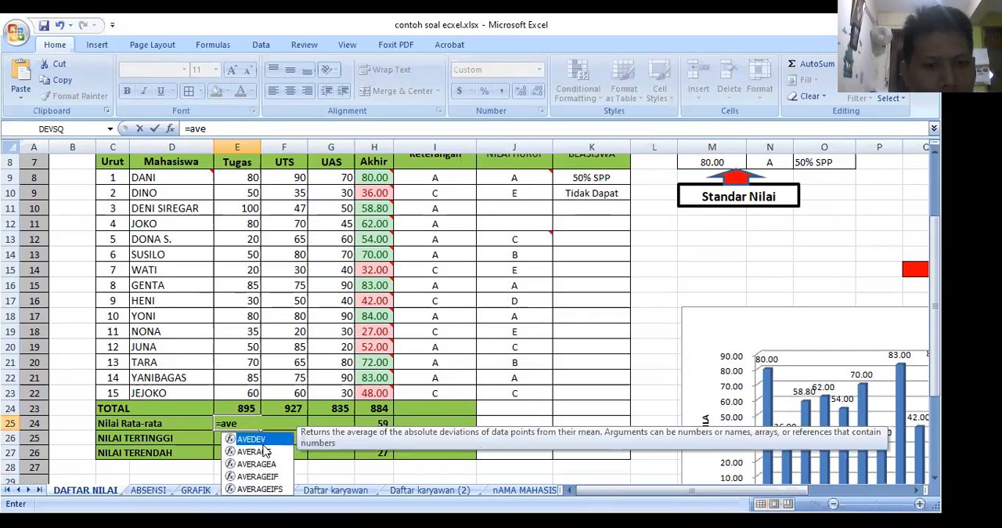
pyautogui.click(250, 423)
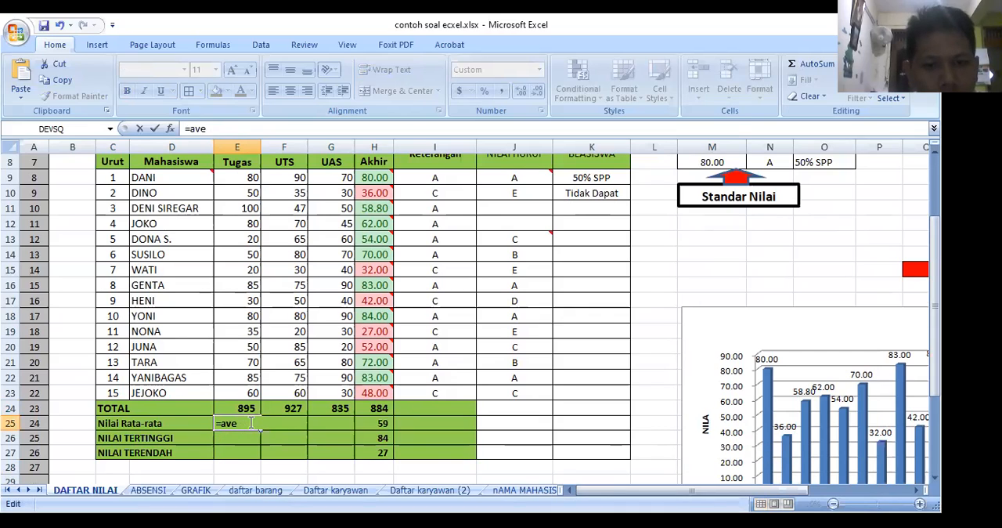
pyautogui.write('rage(')
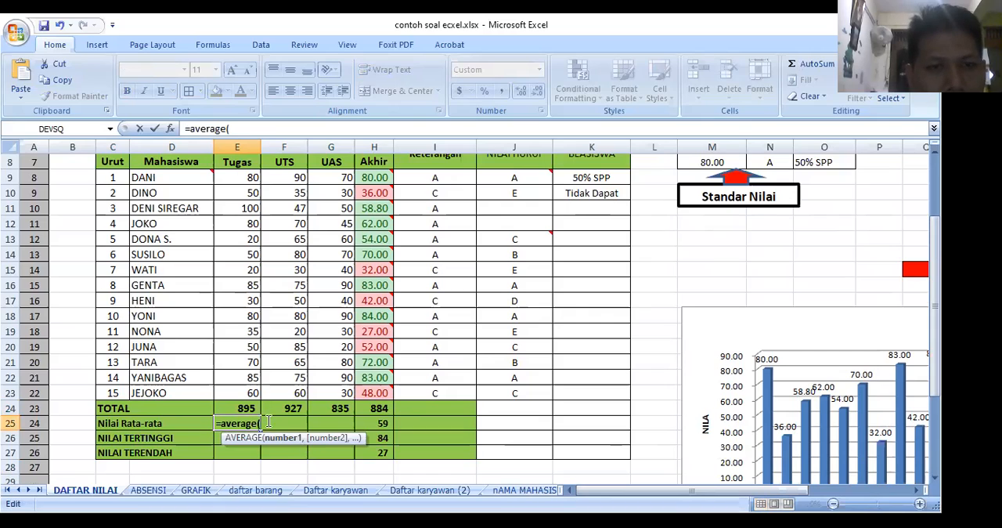
pyautogui.click(236, 127)
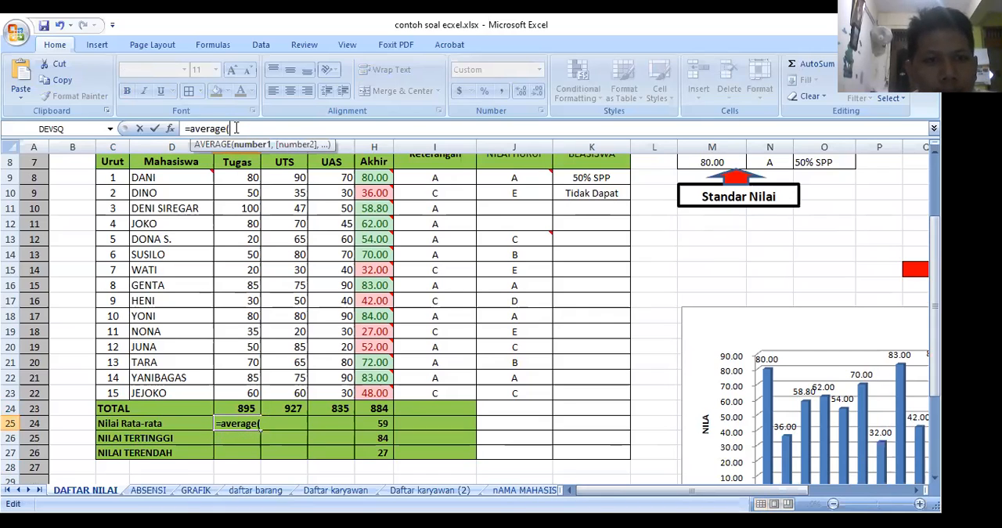
pyautogui.write('e9:')
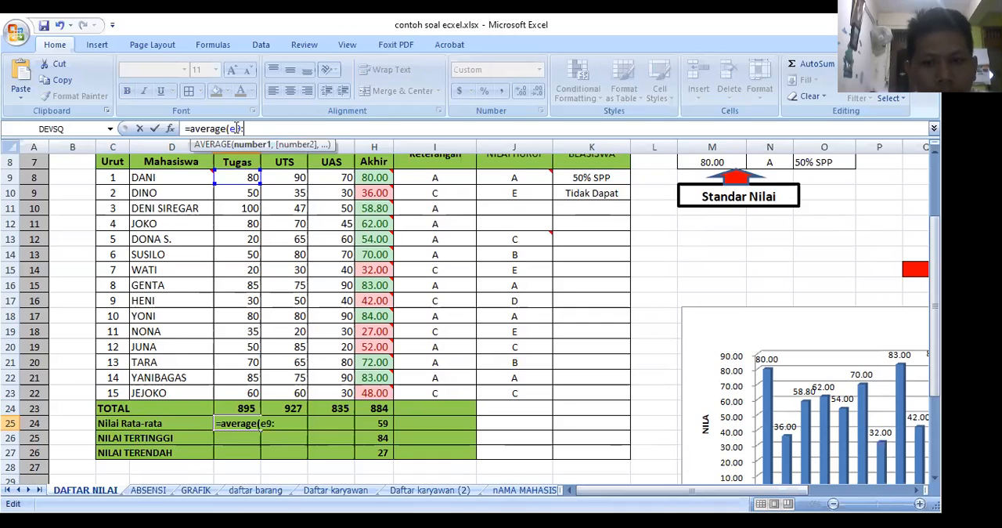
pyautogui.write('e23')
pyautogui.press('Return')
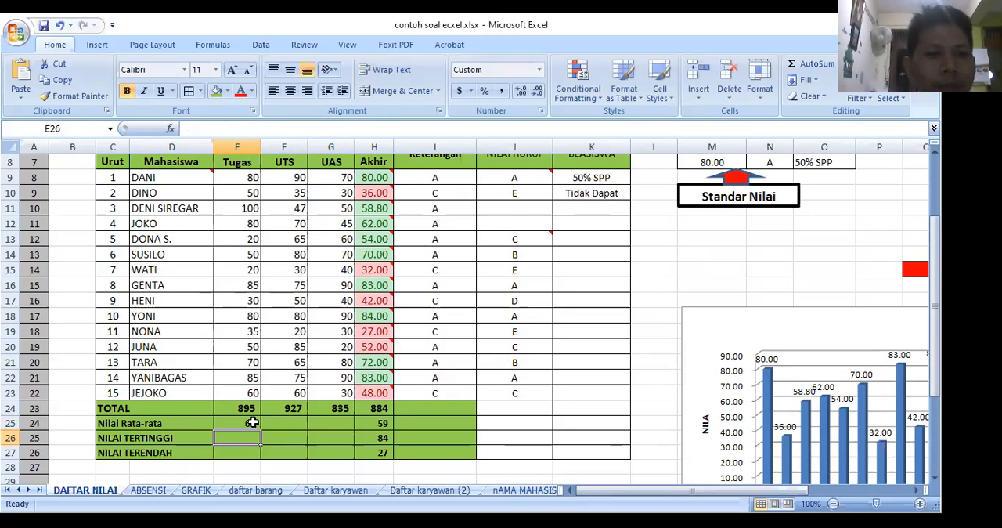
# Step: Copy the AVERAGE formula from E25 across the Nilai Rata-rata row to H25 and check the copied formulas
pyautogui.click(252, 422)
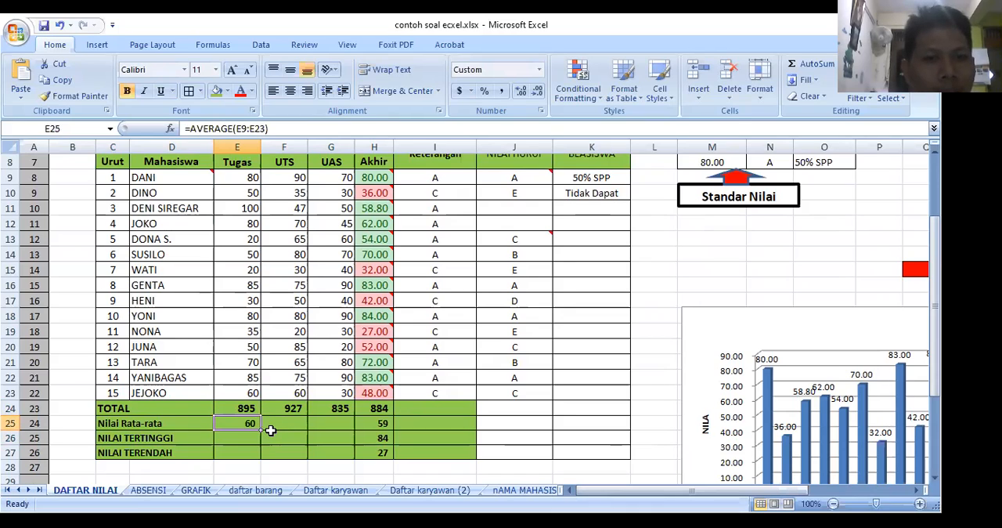
pyautogui.moveTo(353, 431); pyautogui.dragTo(384, 429)
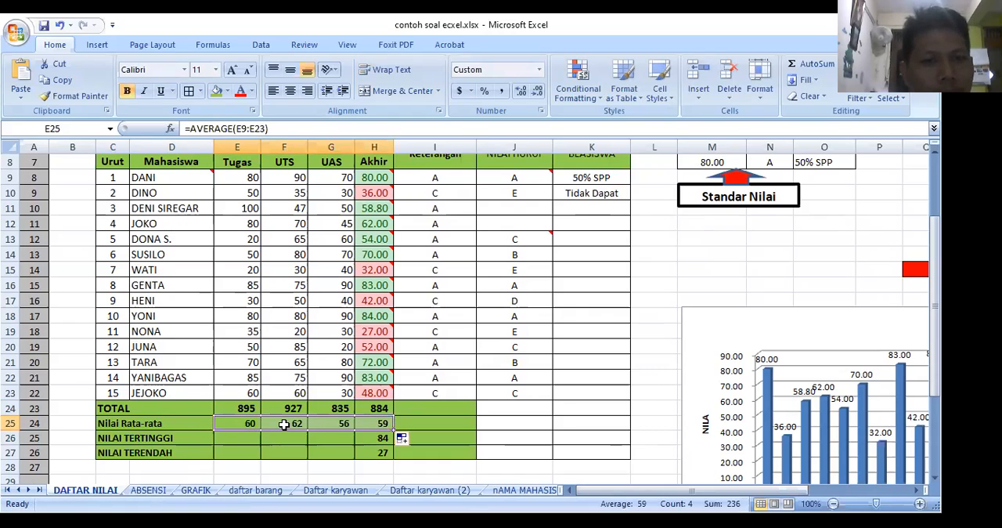
pyautogui.press('Right')
pyautogui.press('Right')
pyautogui.press('Right')
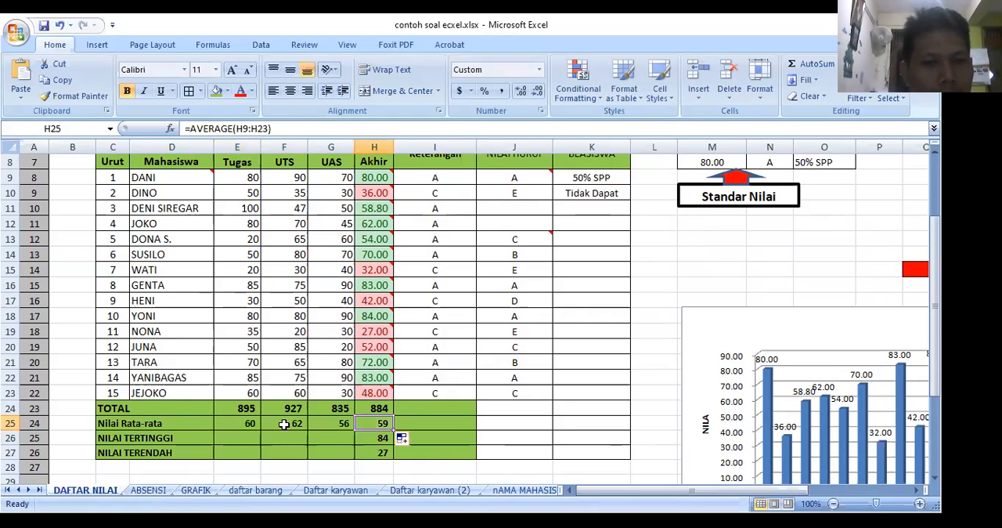
# Step: Enter =MAX(E9:E23) in E26 as the NILAI TERTINGGI of the Tugas scores
pyautogui.click(224, 438)
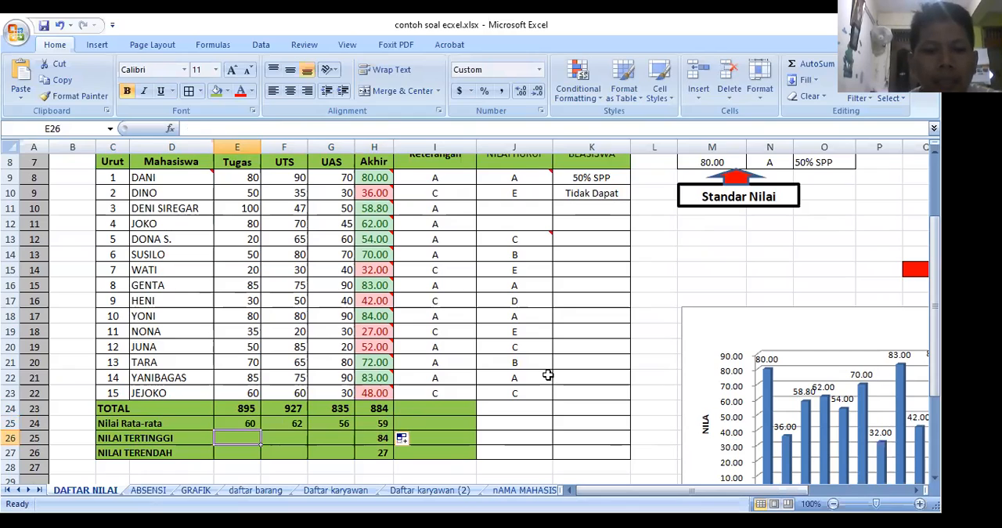
pyautogui.write('=m')
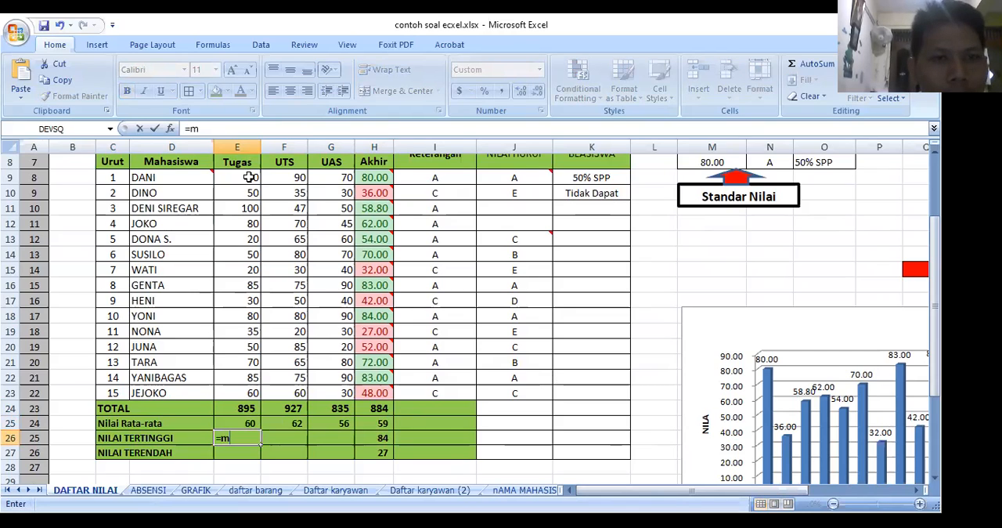
pyautogui.write('ax(')
pyautogui.click(249, 178)
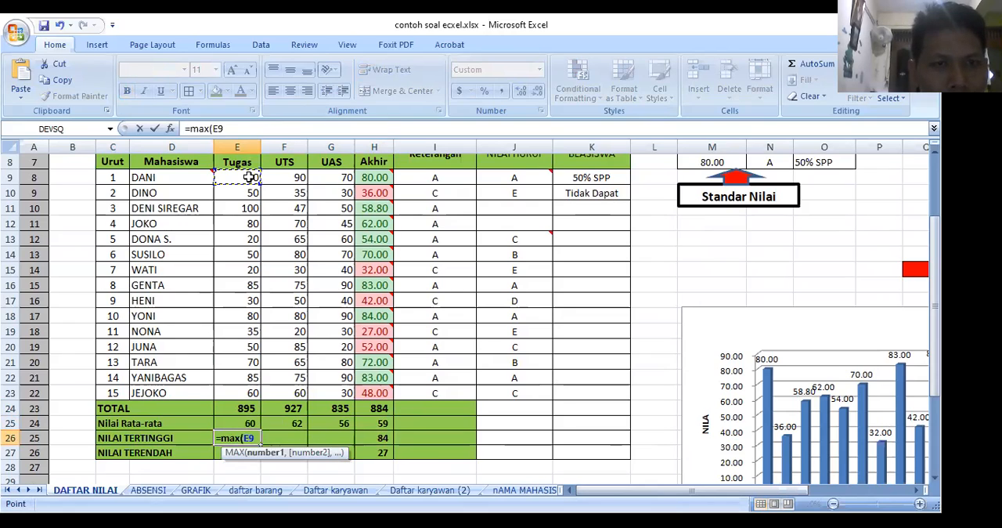
pyautogui.moveTo(249, 177); pyautogui.dragTo(243, 390)
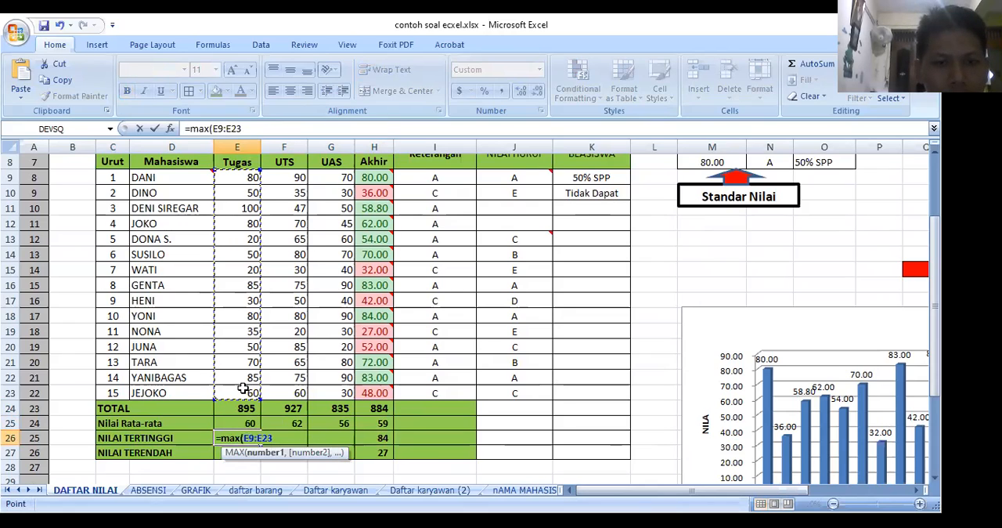
pyautogui.press('Return')
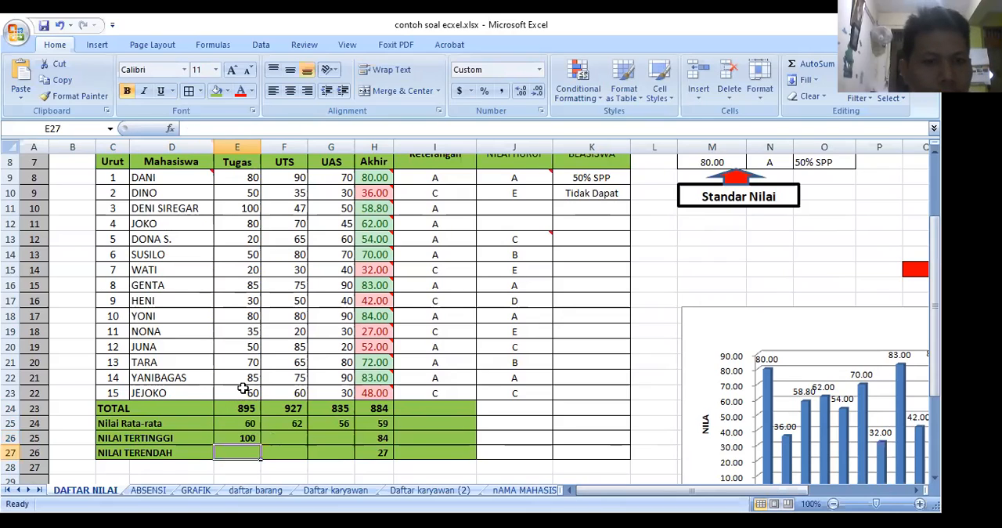
# Step: Copy the MAX formula from E26 across the NILAI TERTINGGI row to H26, then copy and paste it over F26:H26 as well
pyautogui.click(258, 443)
pyautogui.moveTo(263, 445); pyautogui.dragTo(385, 450)
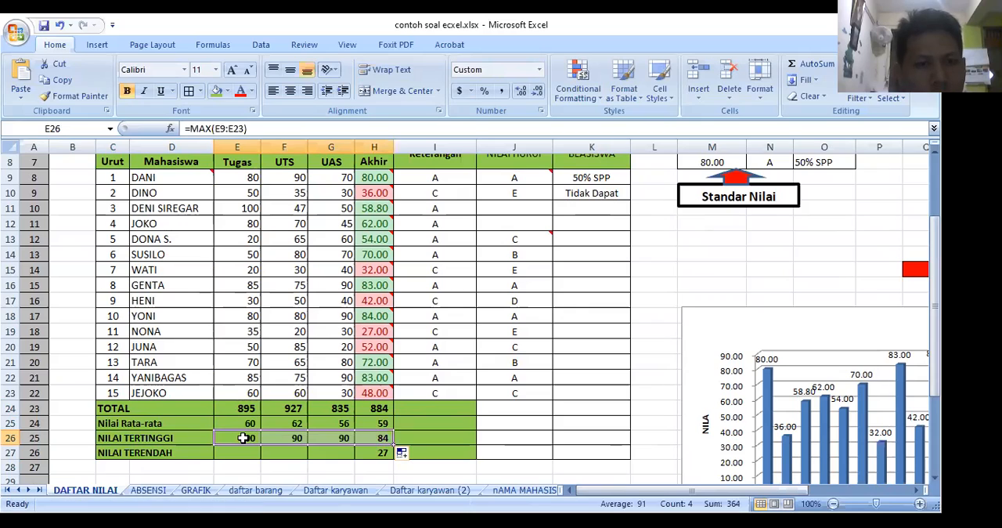
pyautogui.click(243, 438)
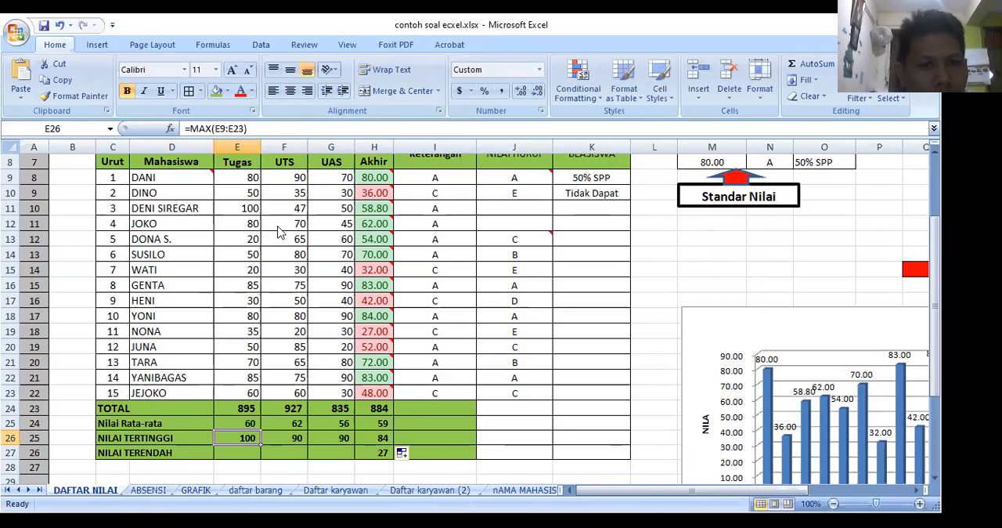
pyautogui.hotkey('ctrl', 'c')
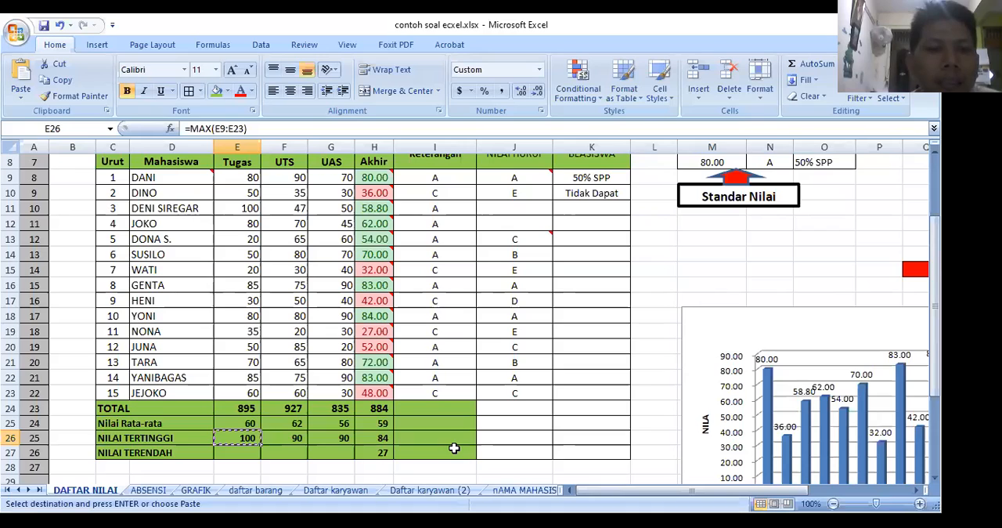
pyautogui.moveTo(289, 436); pyautogui.dragTo(376, 437)
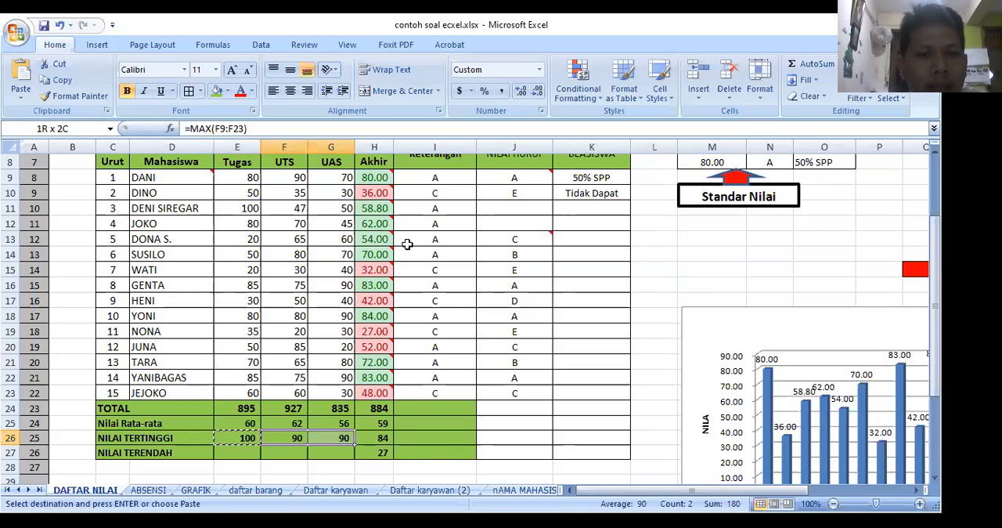
pyautogui.hotkey('shift', 'Right')
pyautogui.hotkey('ctrl', 'v')
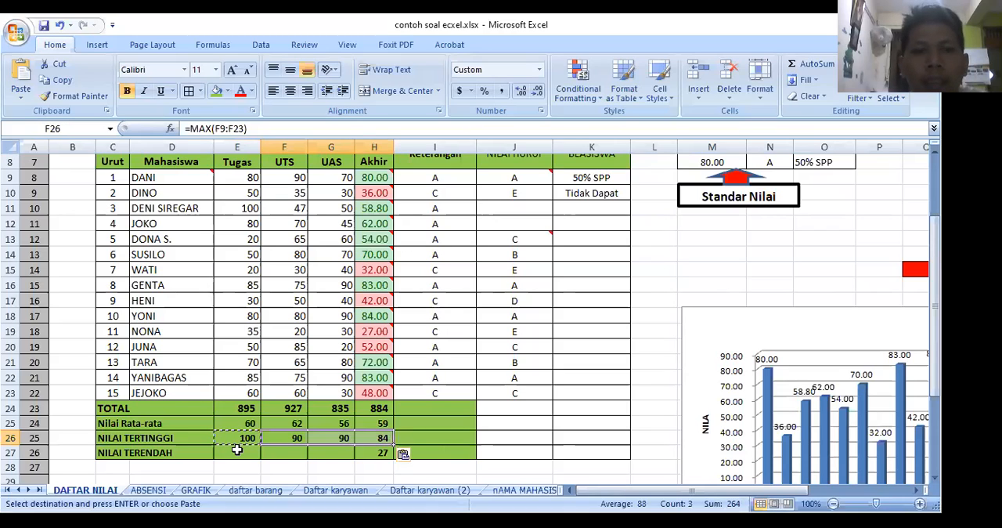
# Step: Enter =MIN(E9:E23) in E27 as the lowest Tugas score and copy it across the NILAI TERENDAH row to H27
pyautogui.click(236, 450)
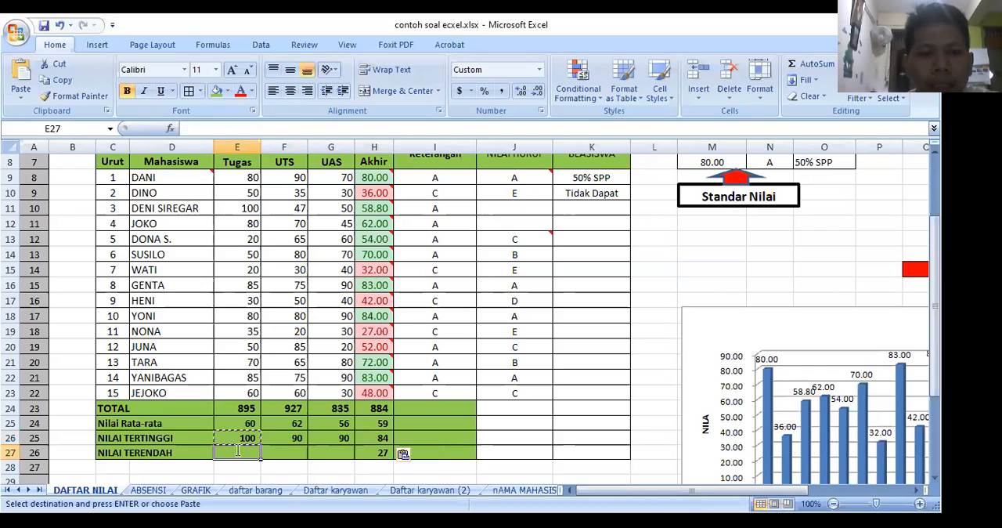
pyautogui.write('=')
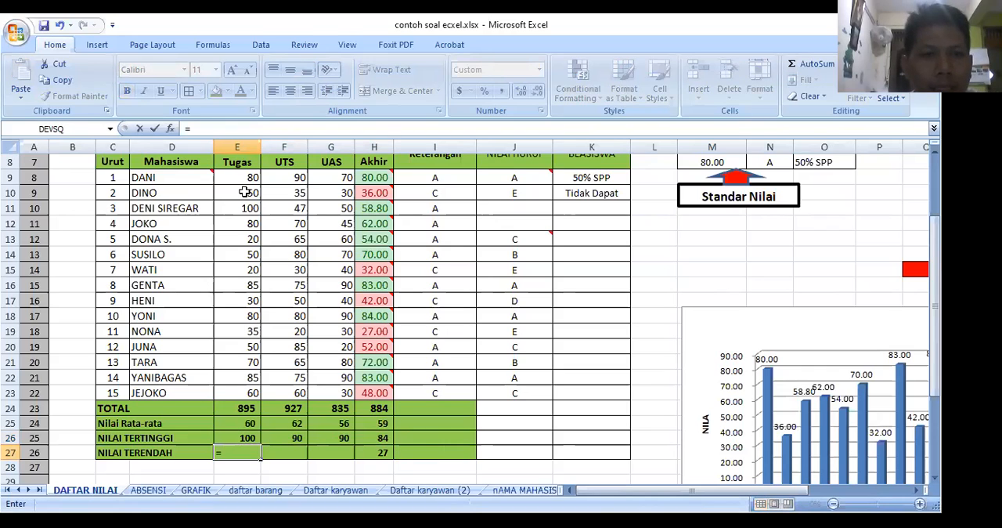
pyautogui.write('min(')
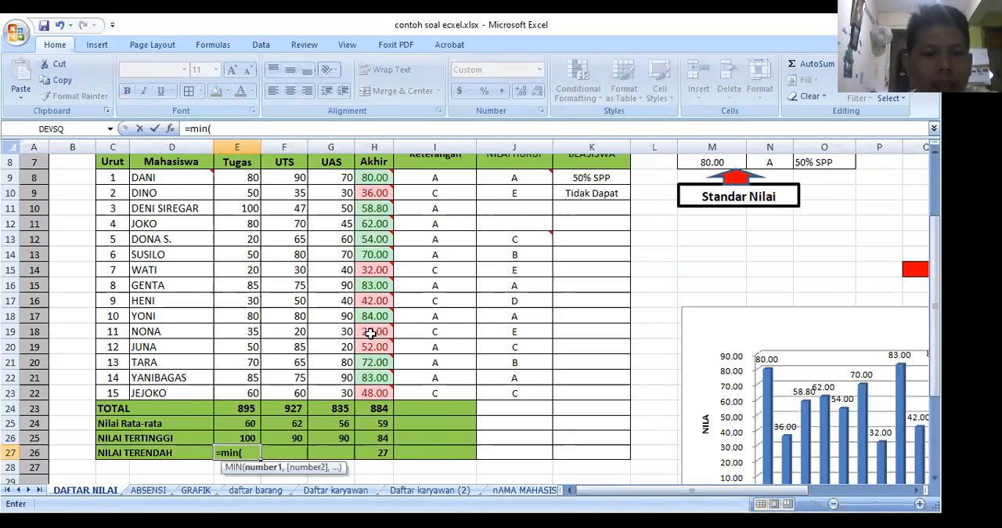
pyautogui.moveTo(371, 333)
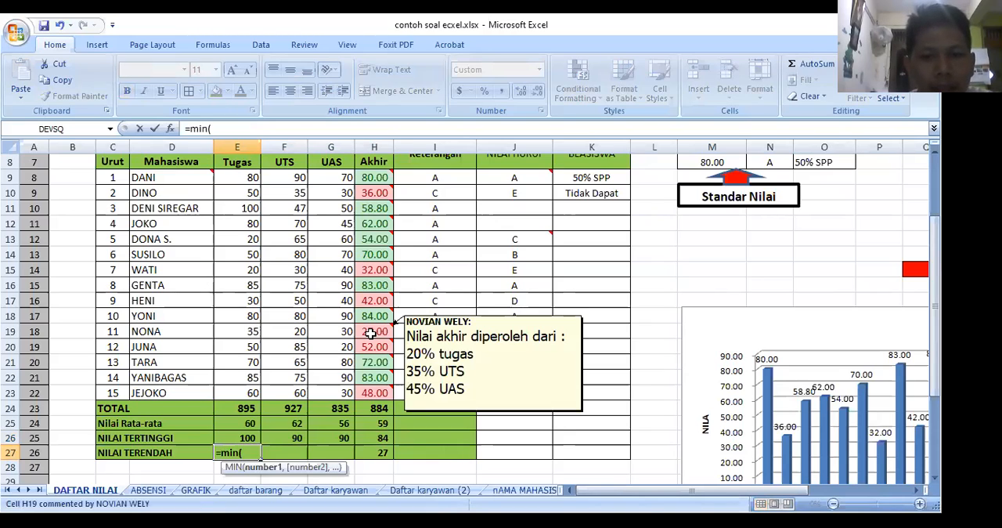
pyautogui.write('e9')
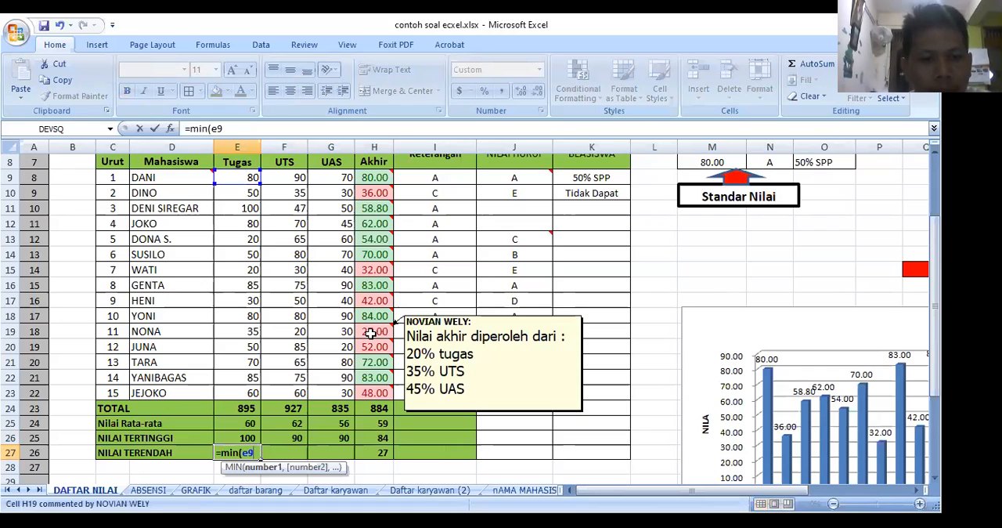
pyautogui.write(':')
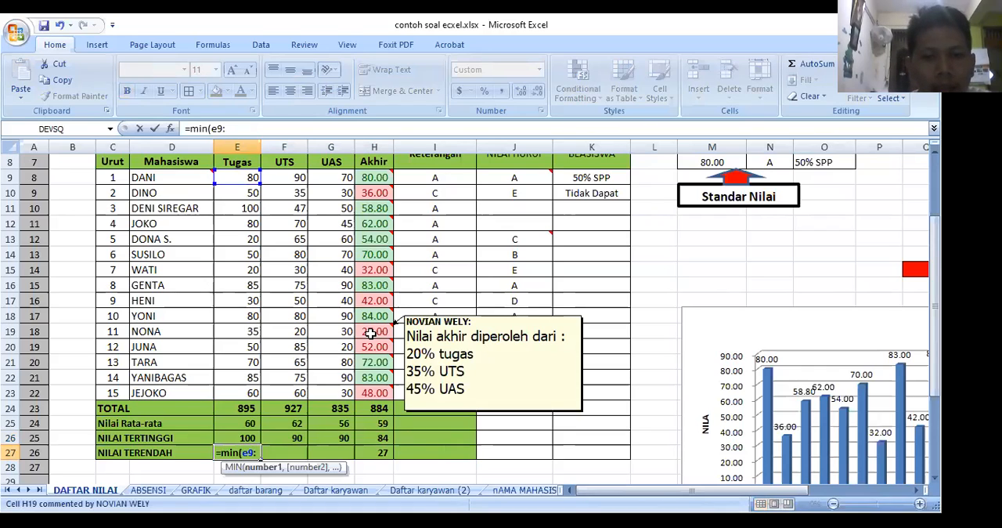
pyautogui.write('e23')
pyautogui.press('Return')
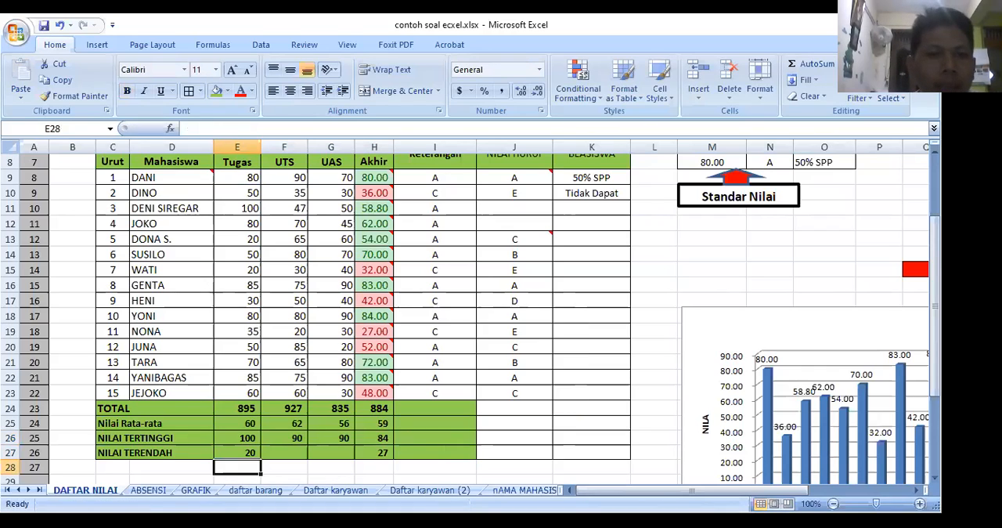
pyautogui.click(259, 456)
pyautogui.moveTo(378, 455); pyautogui.dragTo(384, 457)
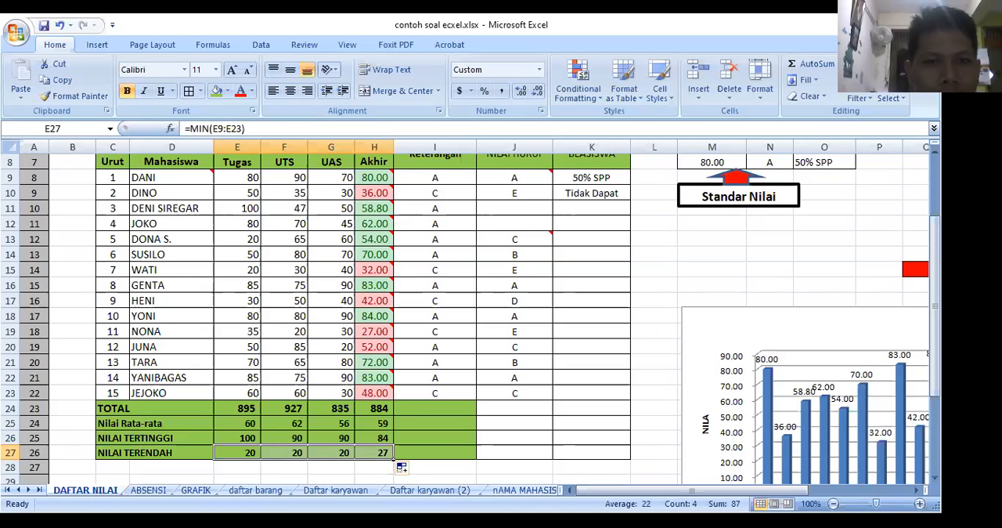
# Step: Clear the Nilai Akhir formulas of all students in H9:H23
pyautogui.scroll(2, 382, 208)
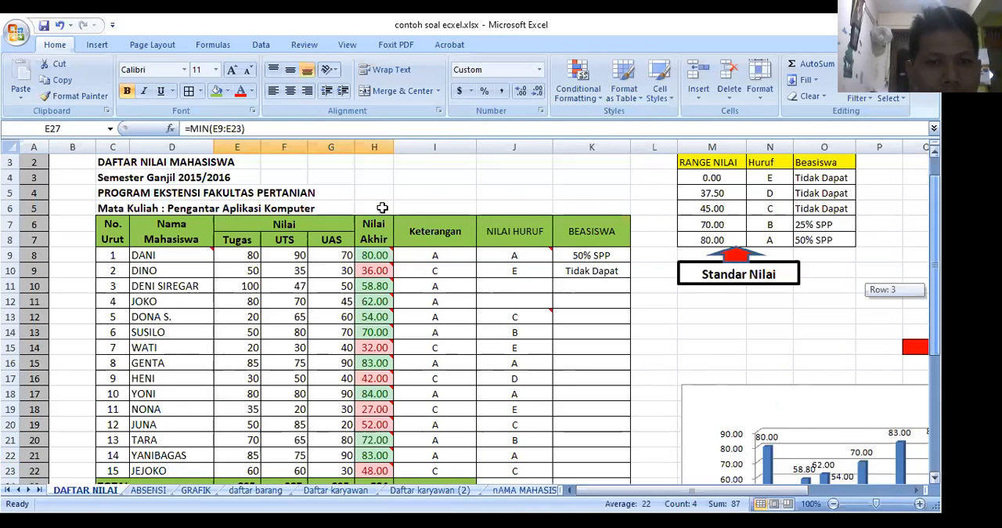
pyautogui.scroll(-1, 382, 208)
pyautogui.moveTo(382, 207)
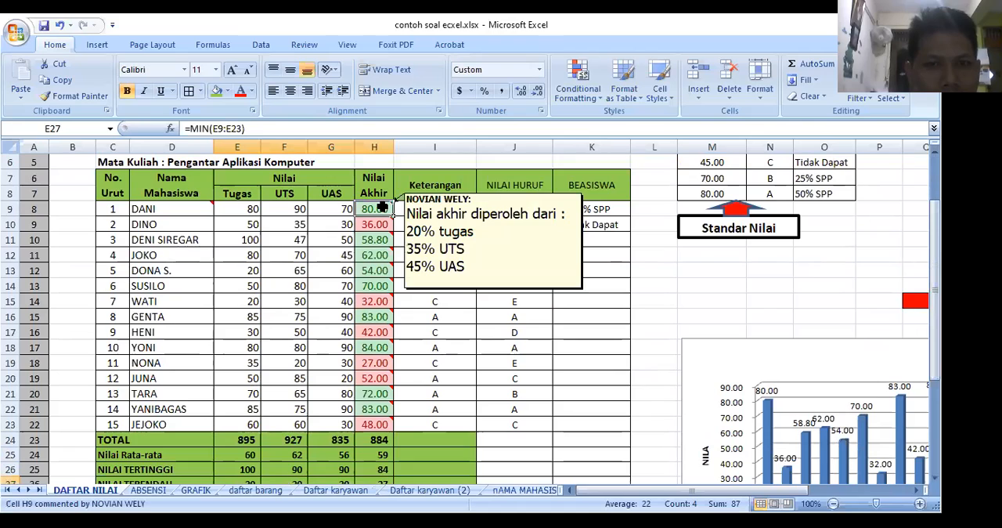
pyautogui.moveTo(382, 208); pyautogui.dragTo(383, 425)
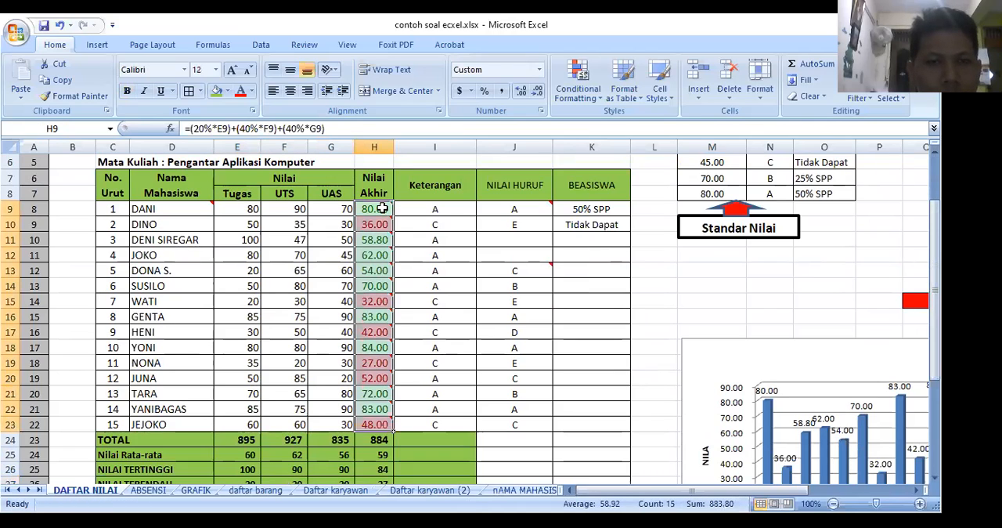
pyautogui.press('Delete')
# Step: Start the Nilai Akhir formula in H9 with the 20% Tugas term, =(20%*E9)+
pyautogui.click(382, 208)
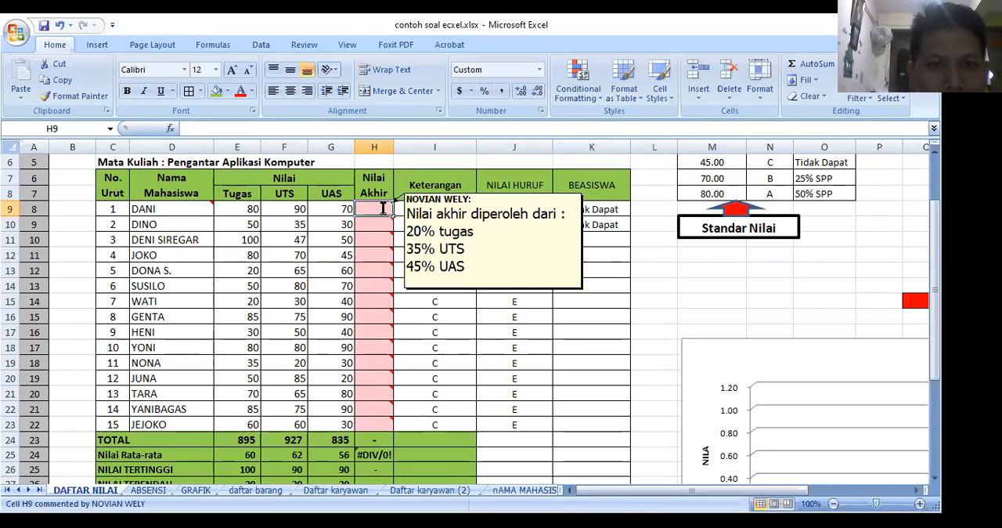
pyautogui.write('=')
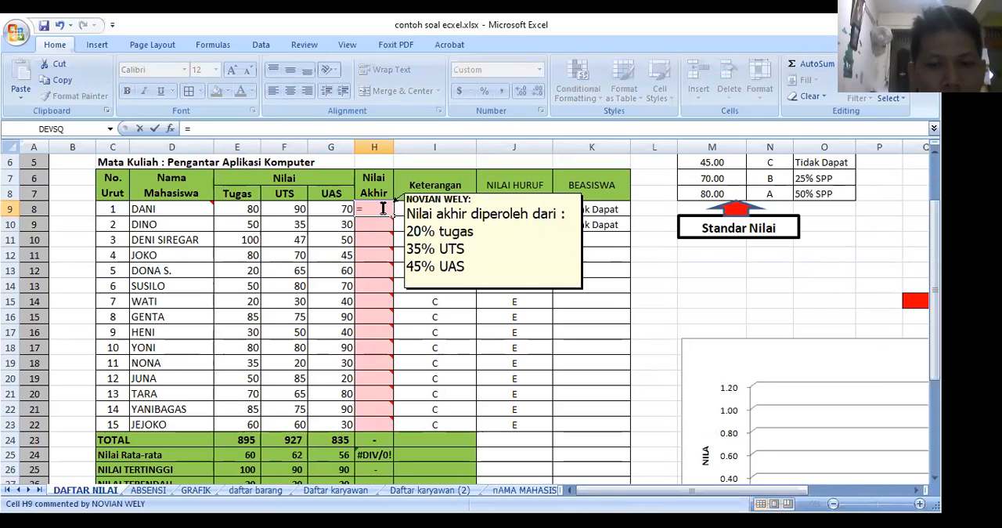
pyautogui.write('20%')
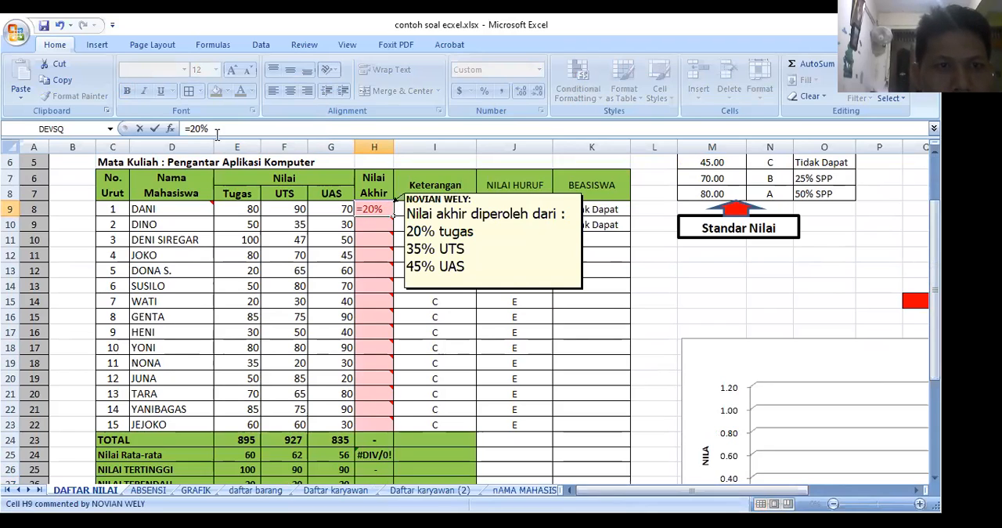
pyautogui.write('*')
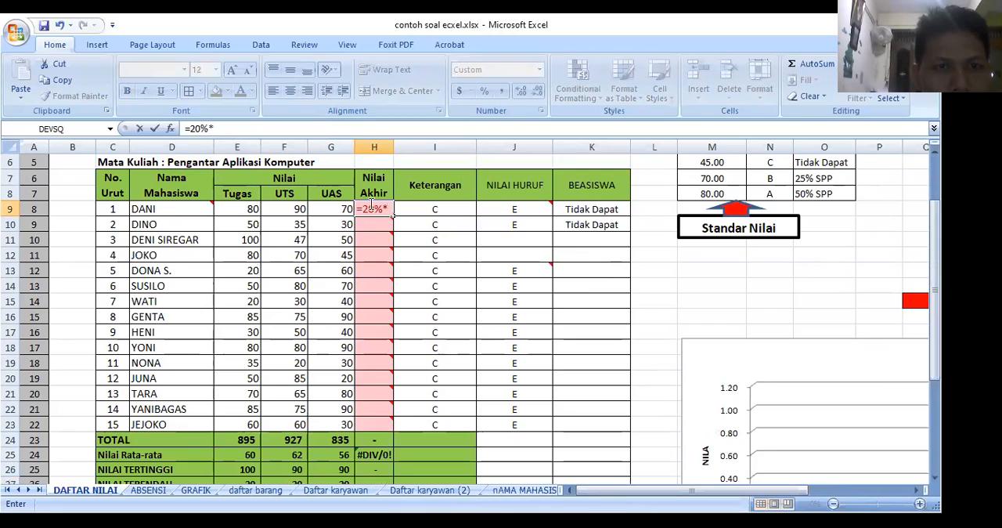
pyautogui.click(249, 130)
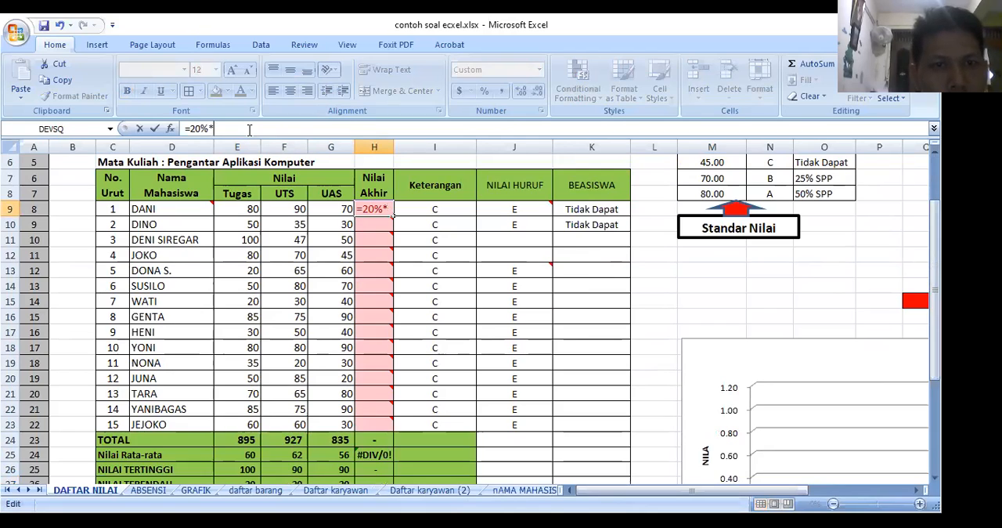
pyautogui.click(241, 209)
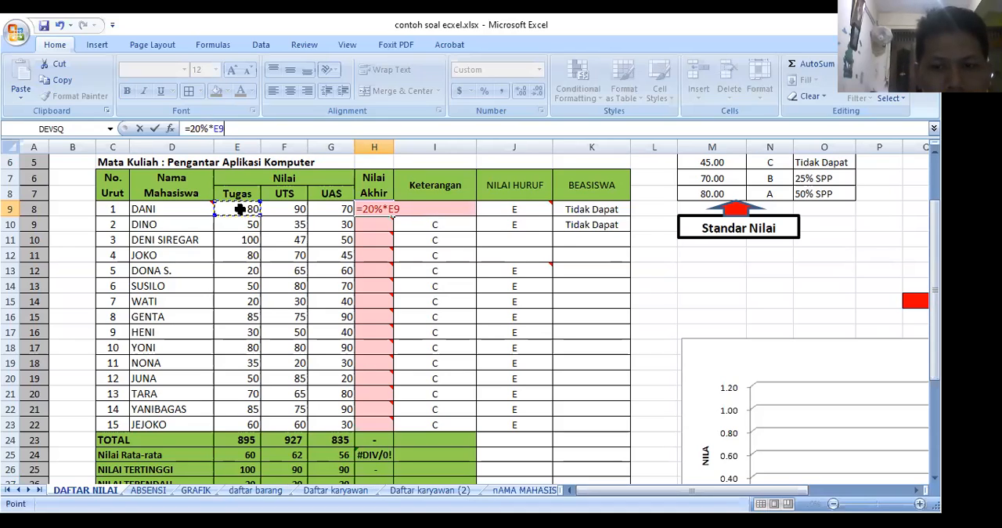
pyautogui.write(')')
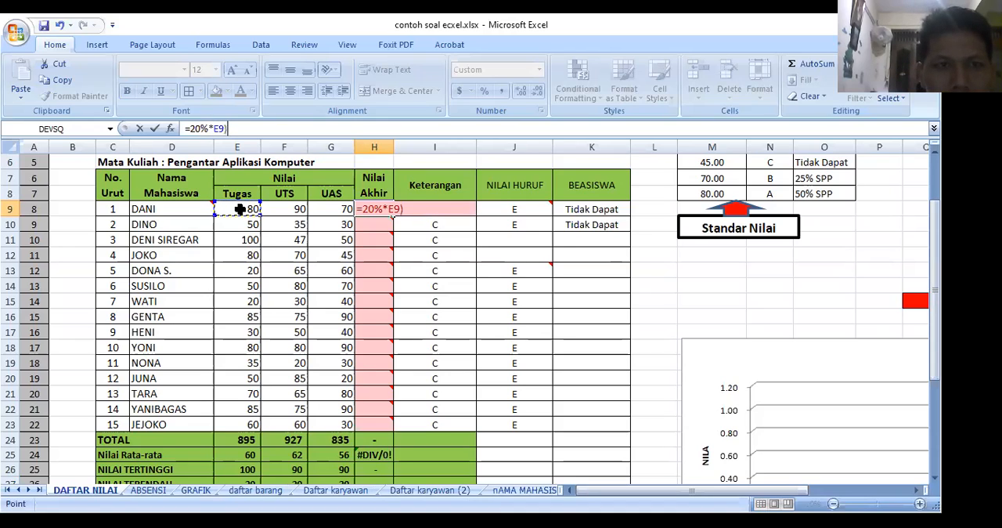
pyautogui.click(189, 128)
pyautogui.write('+')
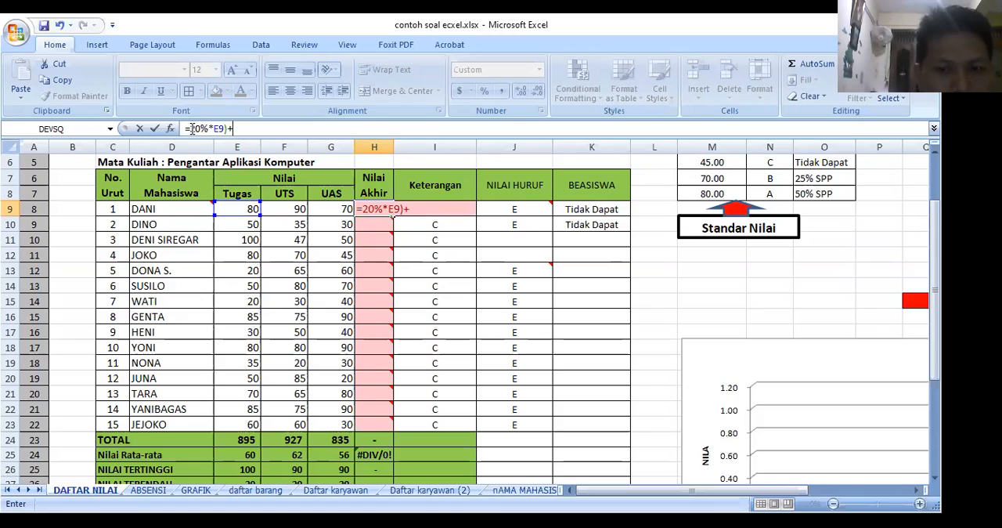
pyautogui.click(191, 129)
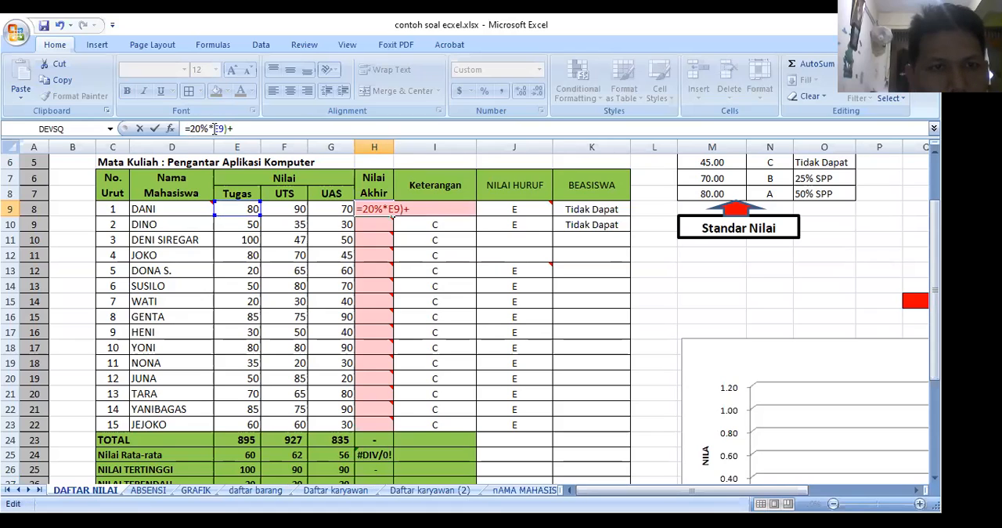
pyautogui.write('(')
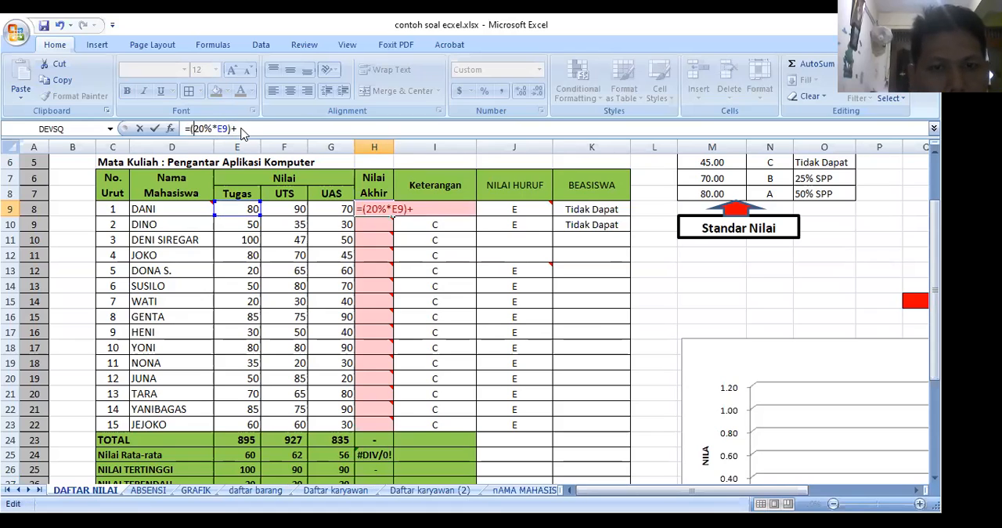
# Step: Continue the H9 formula with the 35% UTS term, (35%*F9), following the weights in the cell's comment
pyautogui.click(242, 129)
pyautogui.write('(')
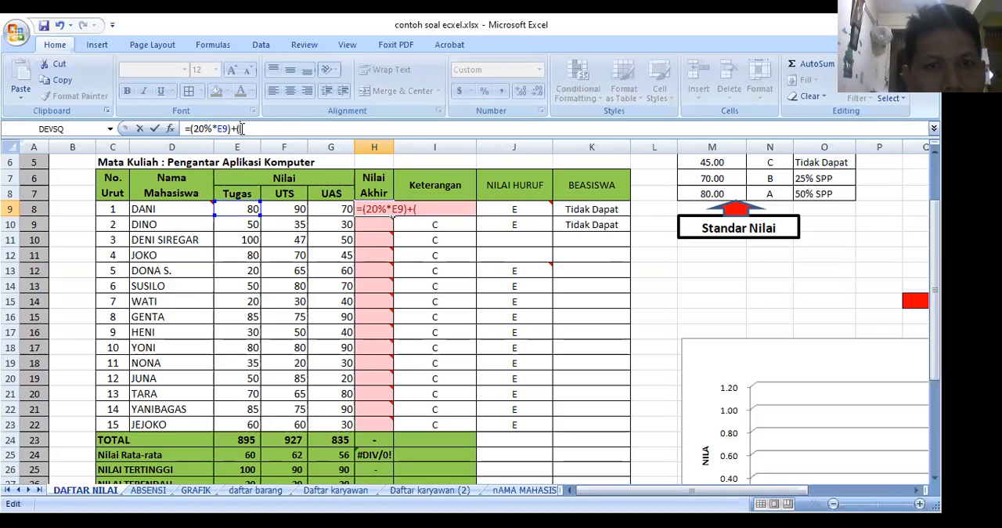
pyautogui.moveTo(386, 209)
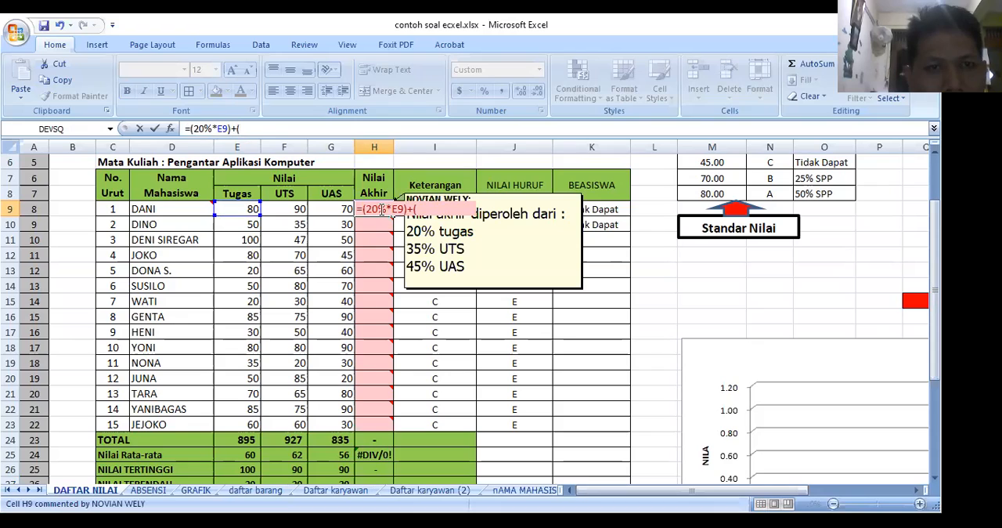
pyautogui.click(274, 133)
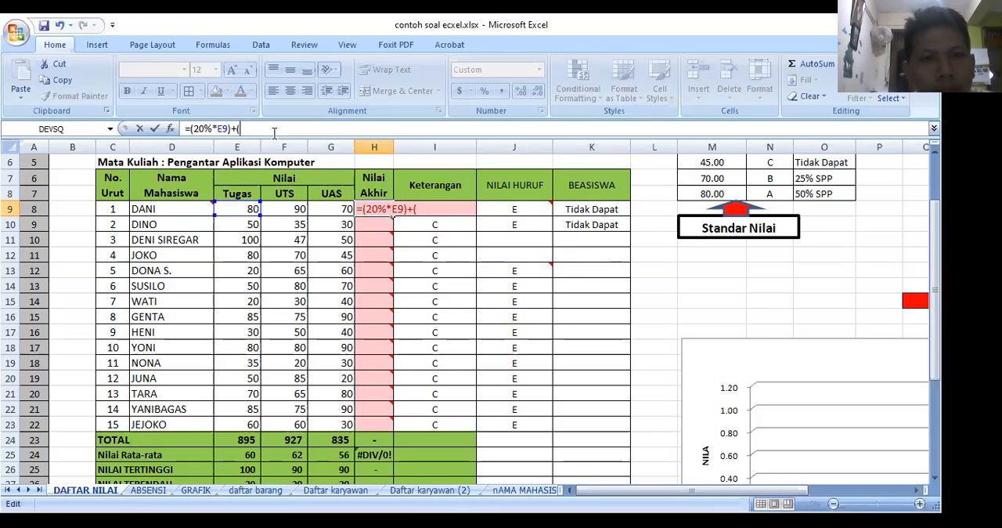
pyautogui.write('35%*')
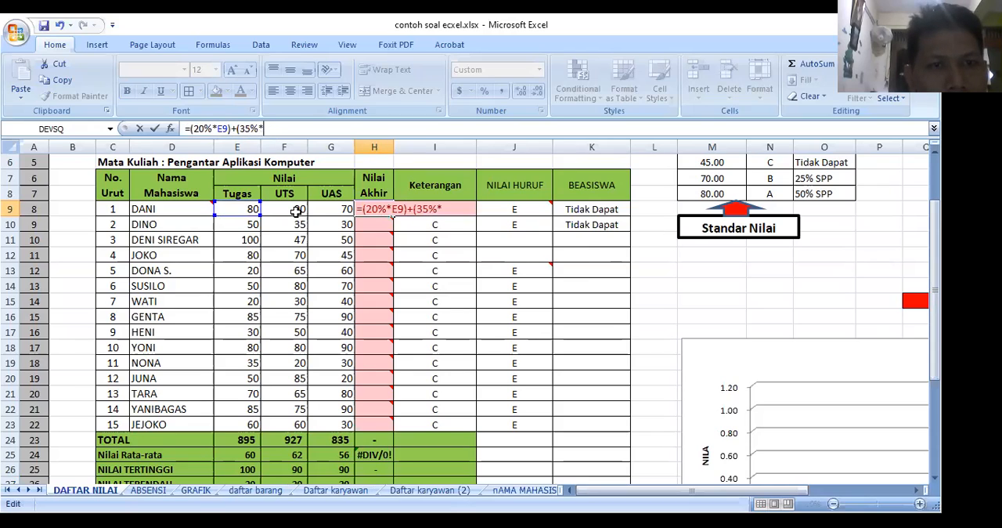
pyautogui.click(293, 211)
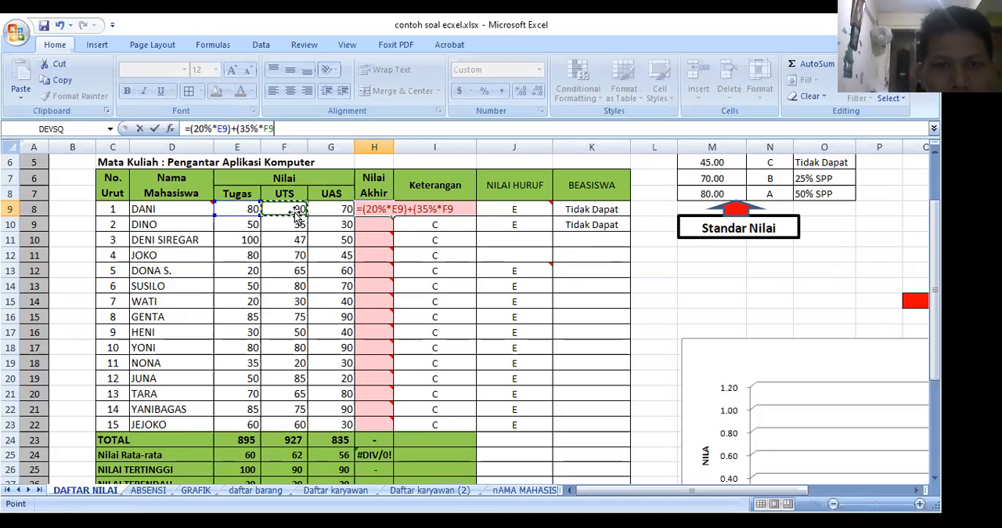
pyautogui.write(')+')
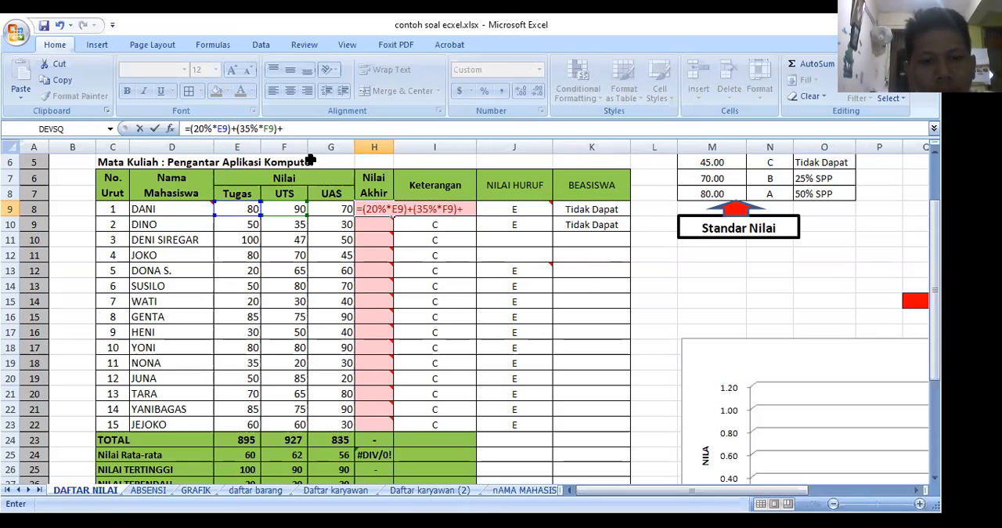
pyautogui.write('(45%')
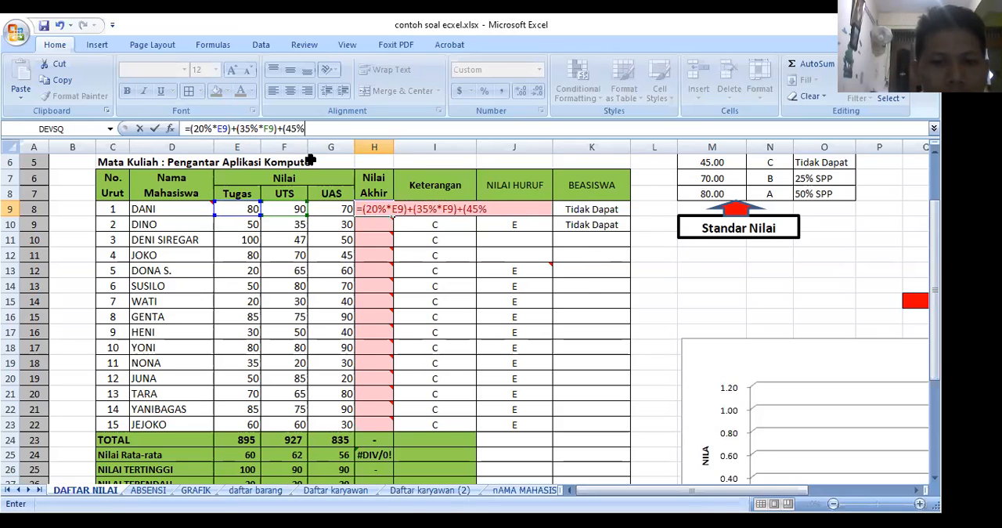
pyautogui.write('*')
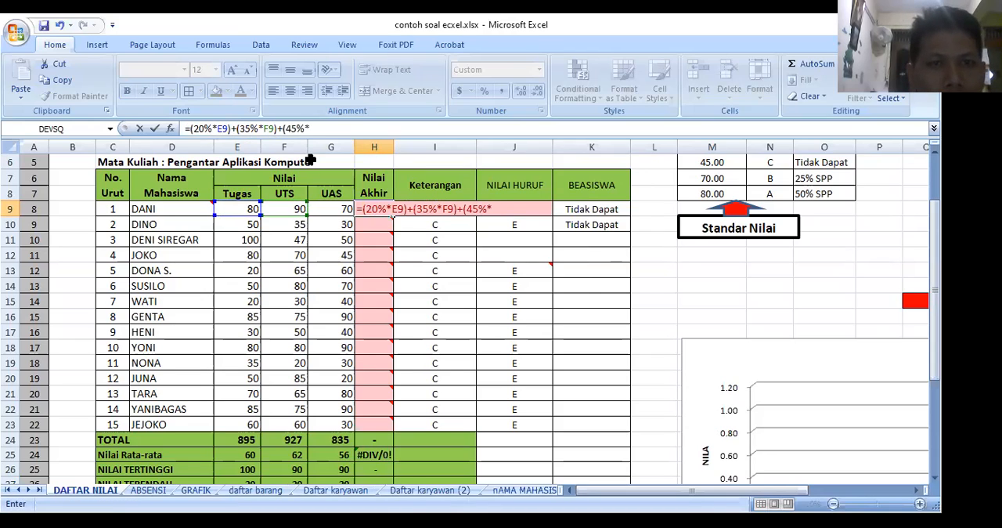
# Step: Complete the Nilai Akhir formula in H9 with the 45% UAS term, +(45%*G9), and enter it
pyautogui.click(329, 210)
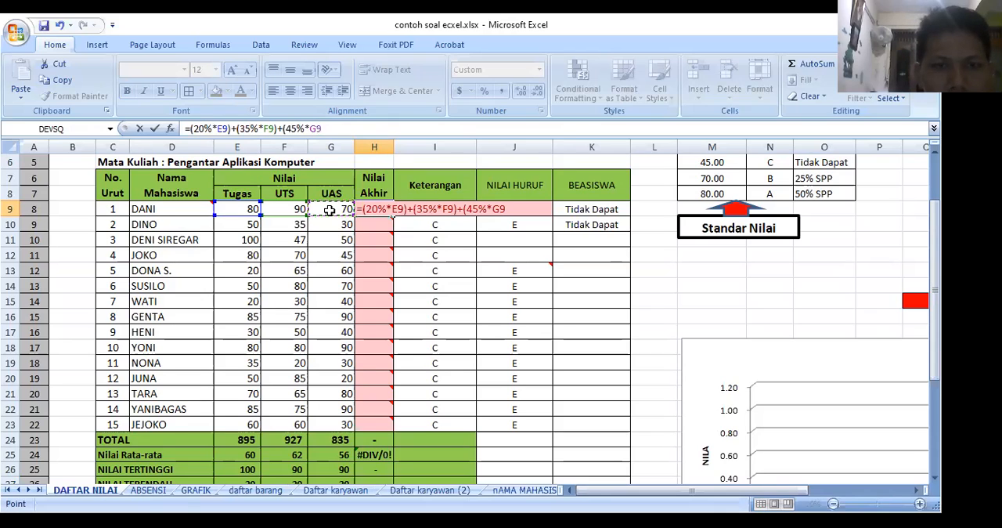
pyautogui.write(')')
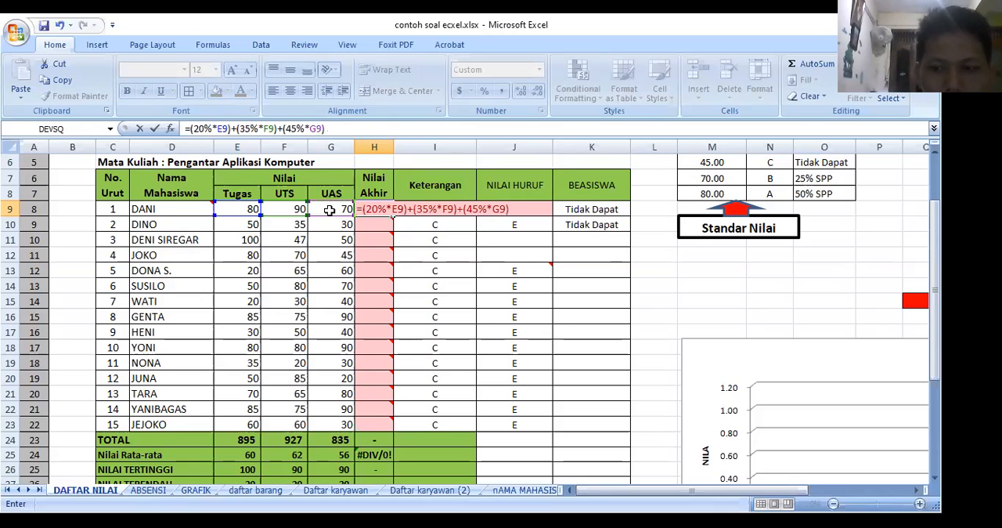
pyautogui.press('Return')
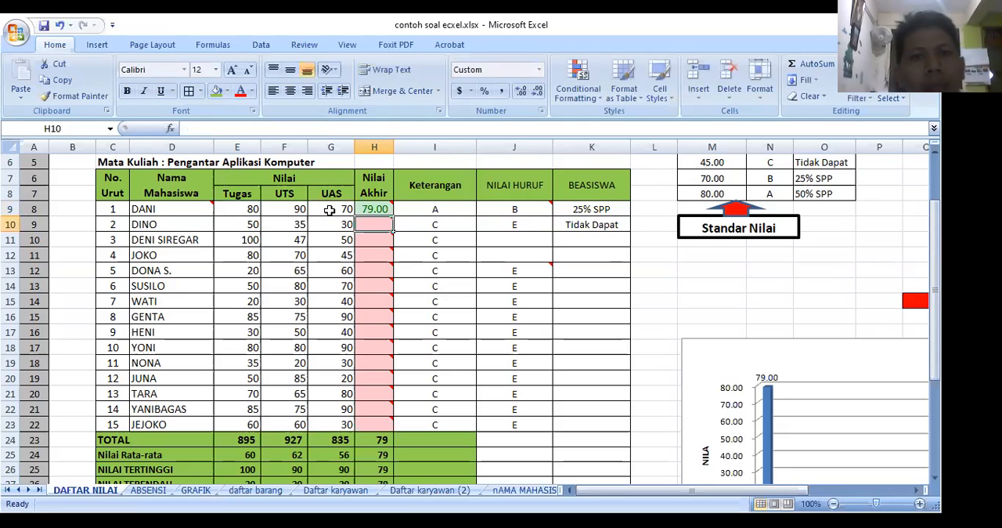
# Step: Copy the H9 Nilai Akhir formula down to all students through H23
pyautogui.click(382, 207)
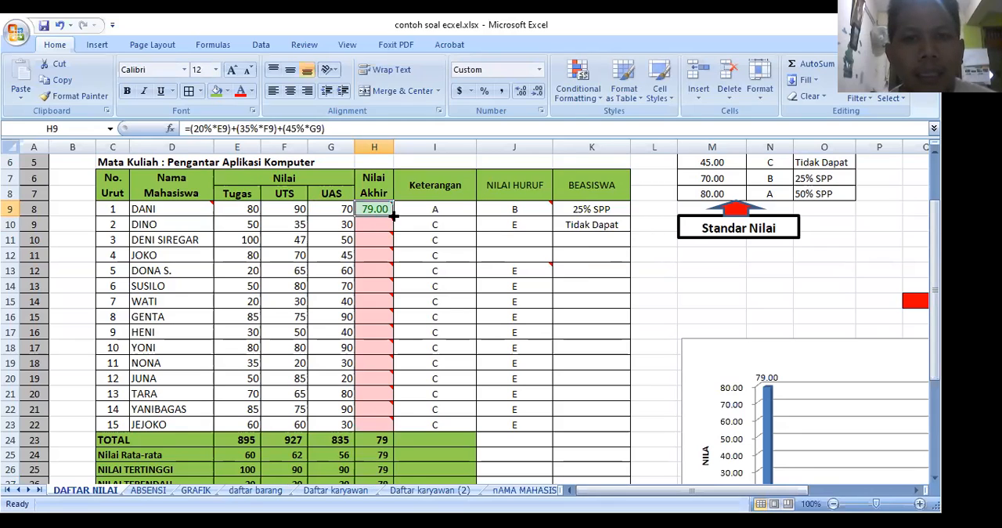
pyautogui.moveTo(394, 216); pyautogui.dragTo(392, 426)
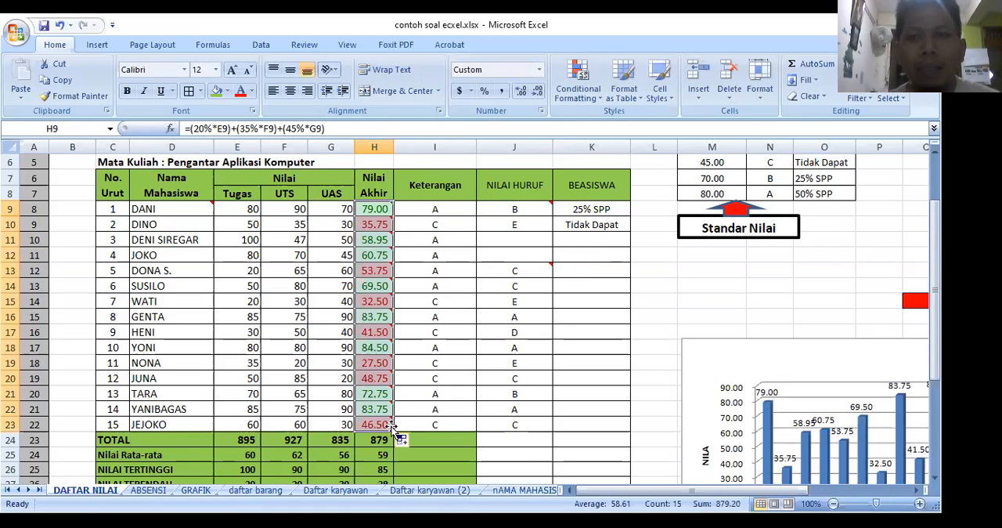
pyautogui.moveTo(392, 427)
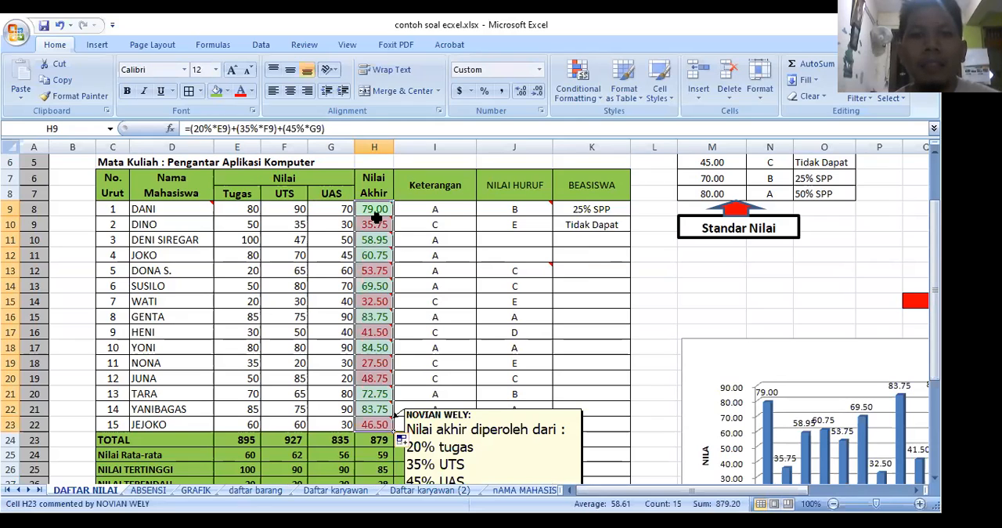
pyautogui.moveTo(377, 218)
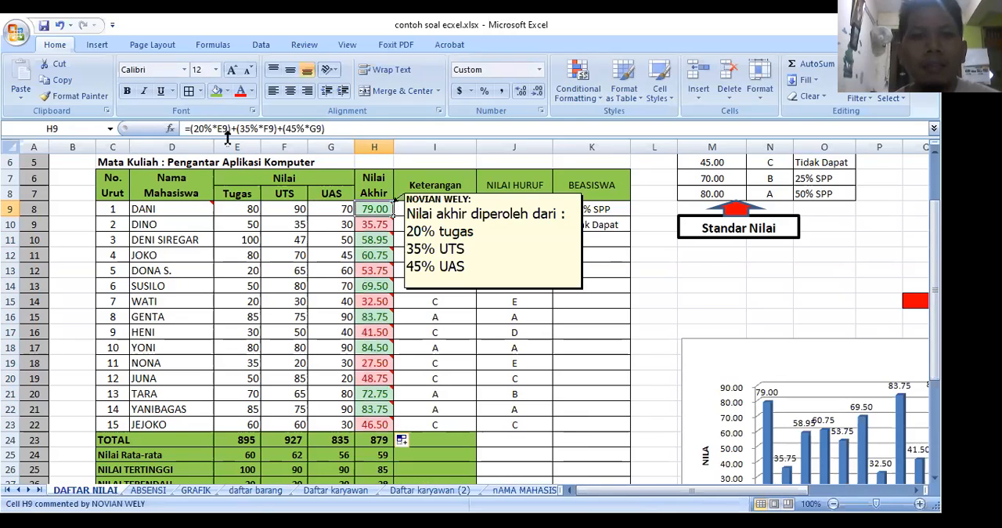
pyautogui.click(374, 423)
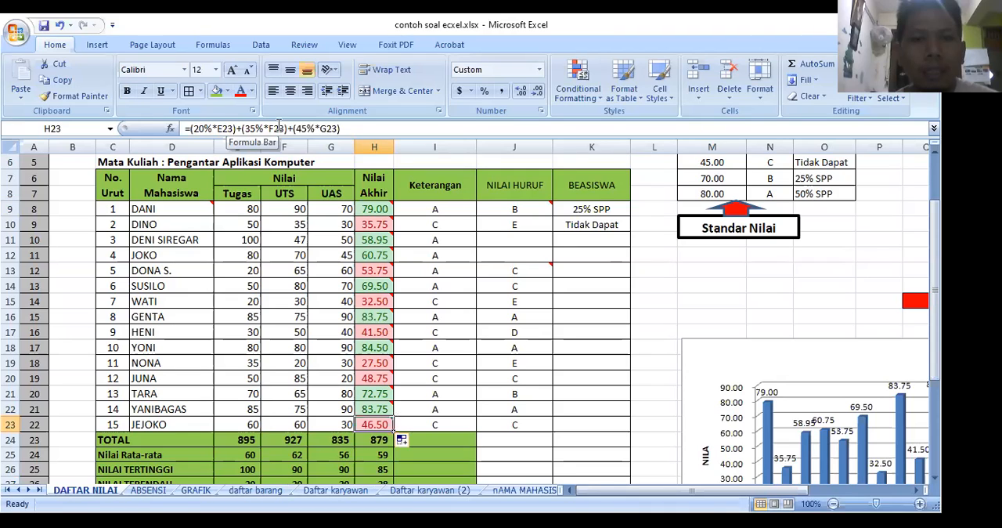
pyautogui.click(430, 259)
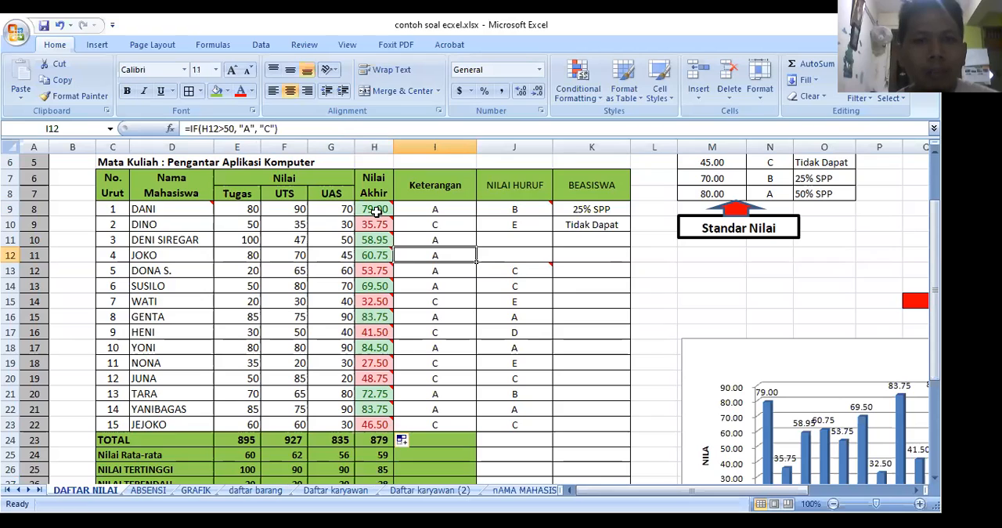
pyautogui.click(375, 210)
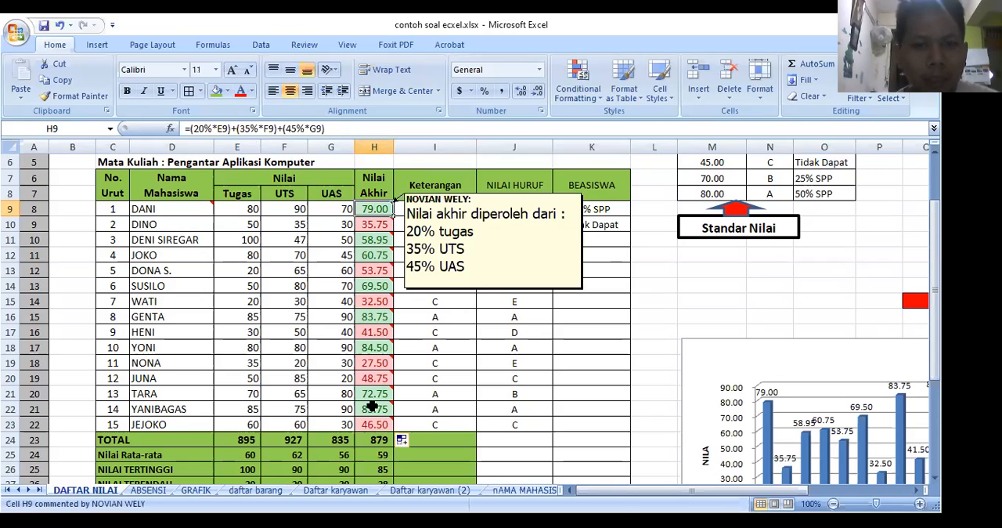
pyautogui.moveTo(374, 405); pyautogui.dragTo(375, 425)
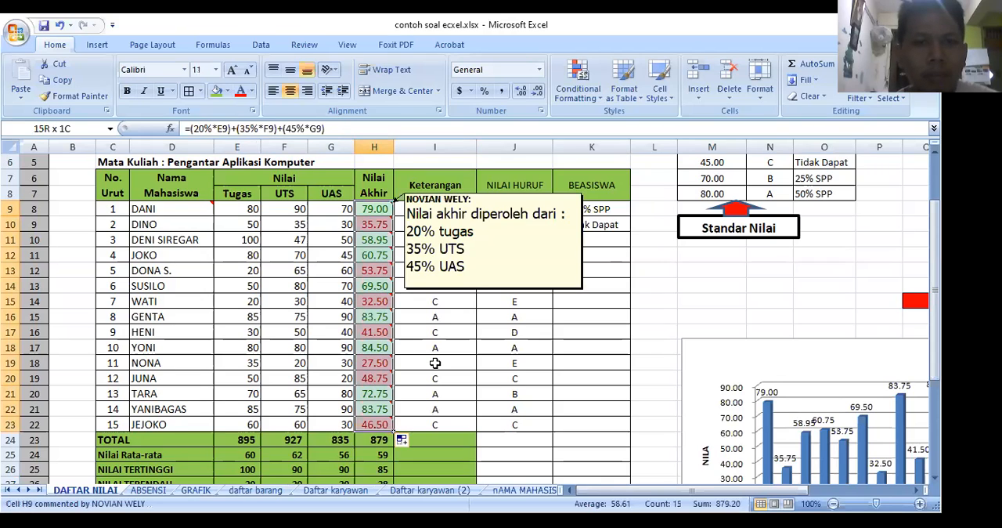
pyautogui.click(435, 363)
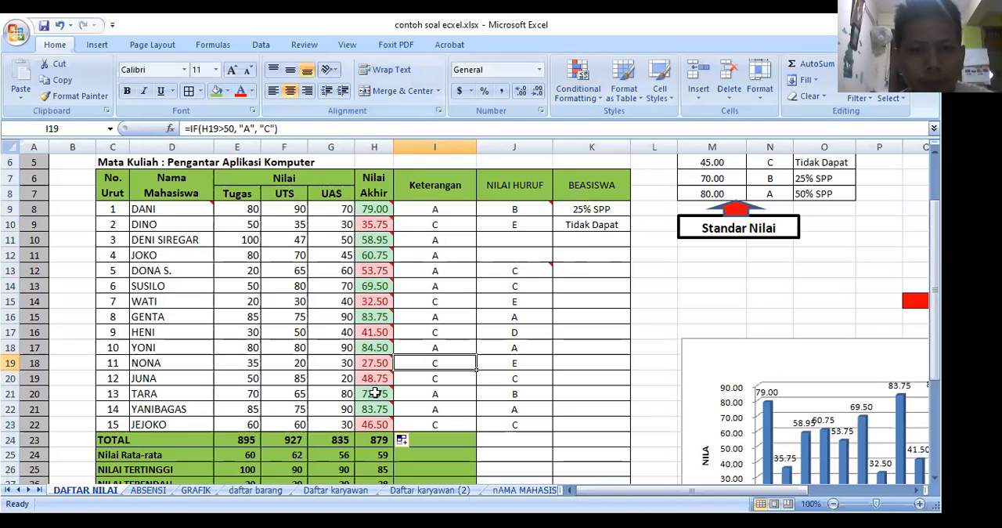
# Step: Highlight Nilai Akhir scores in H9:H23 greater than 55 with Yellow Fill with Dark Yellow Text
pyautogui.moveTo(376, 424); pyautogui.dragTo(374, 210)
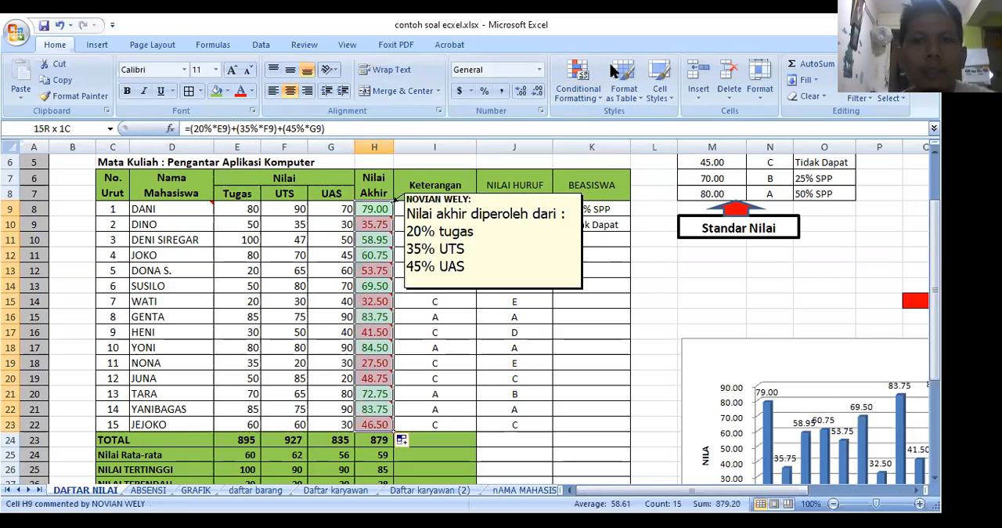
pyautogui.click(591, 103)
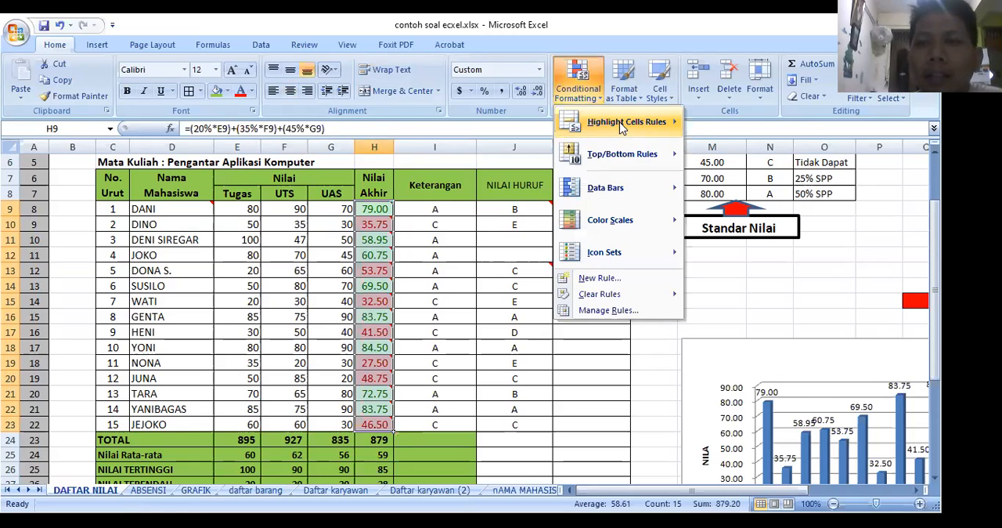
pyautogui.moveTo(626, 127)
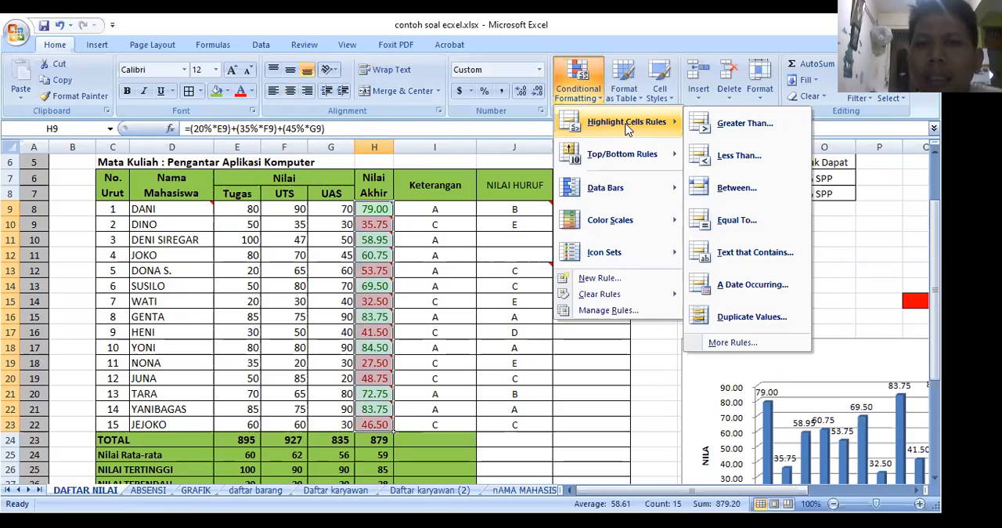
pyautogui.click(745, 125)
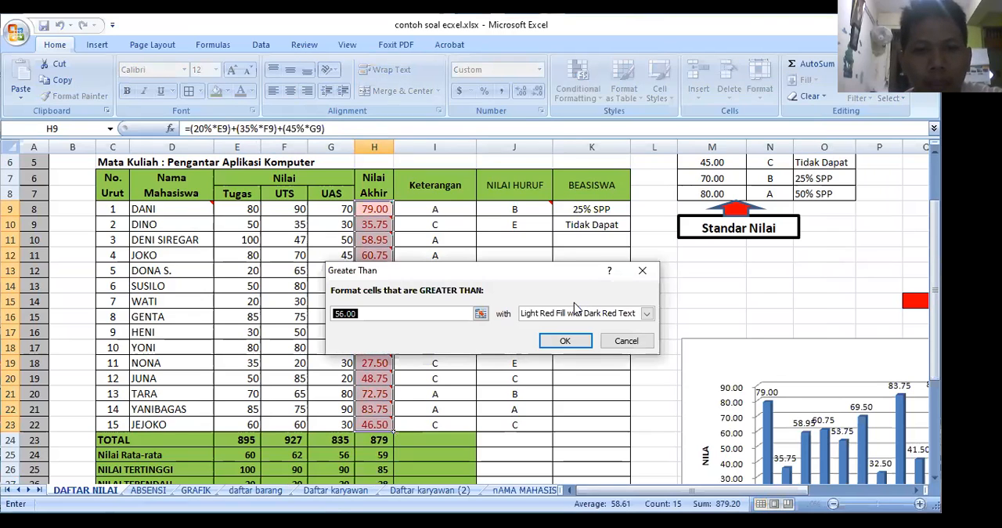
pyautogui.write('55')
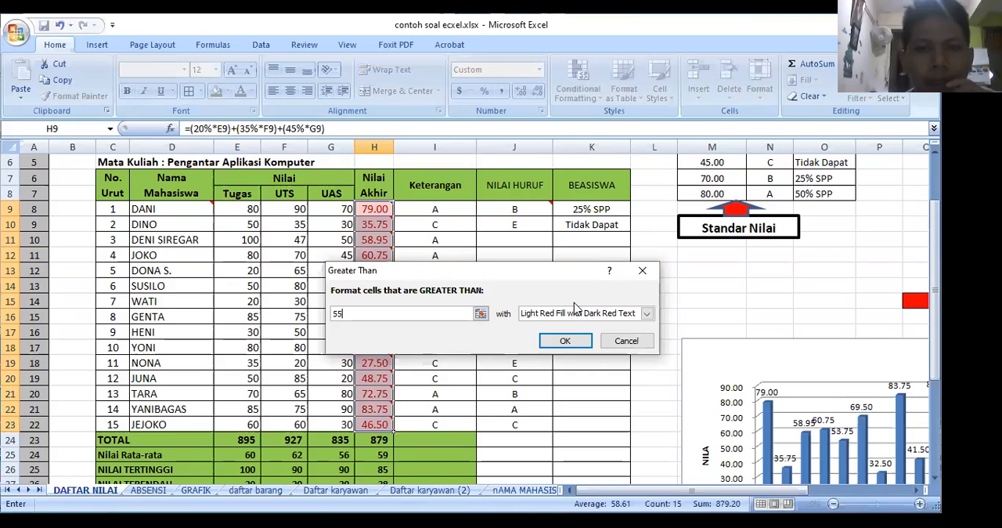
pyautogui.click(647, 313)
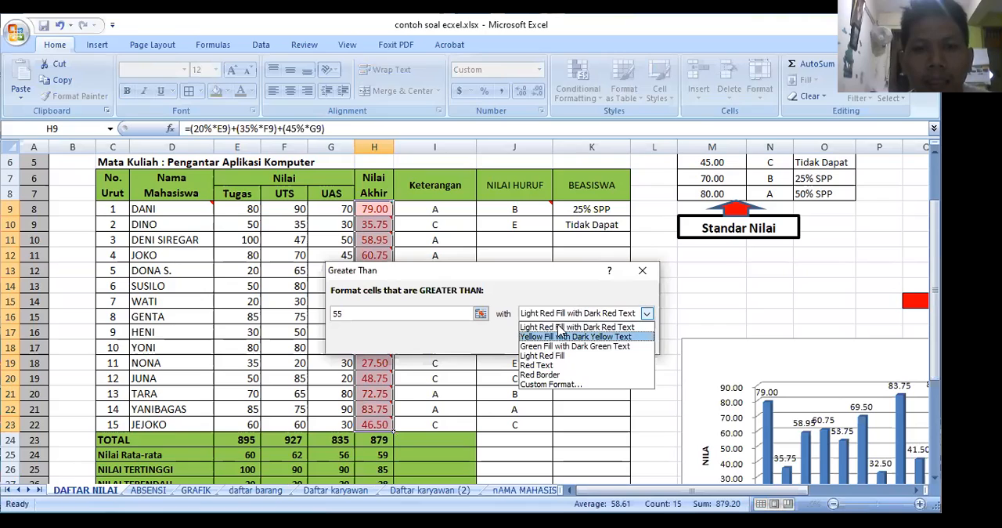
pyautogui.click(558, 337)
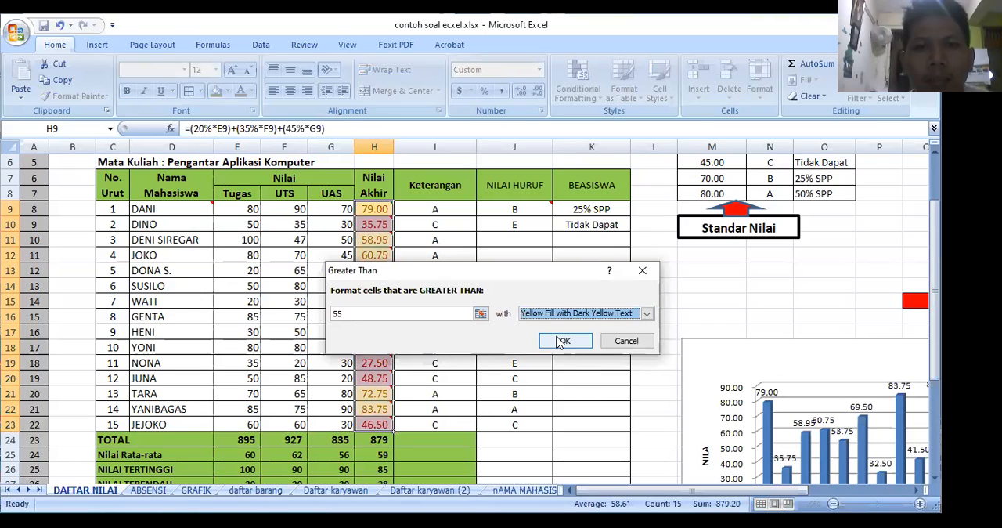
pyautogui.press('Return')
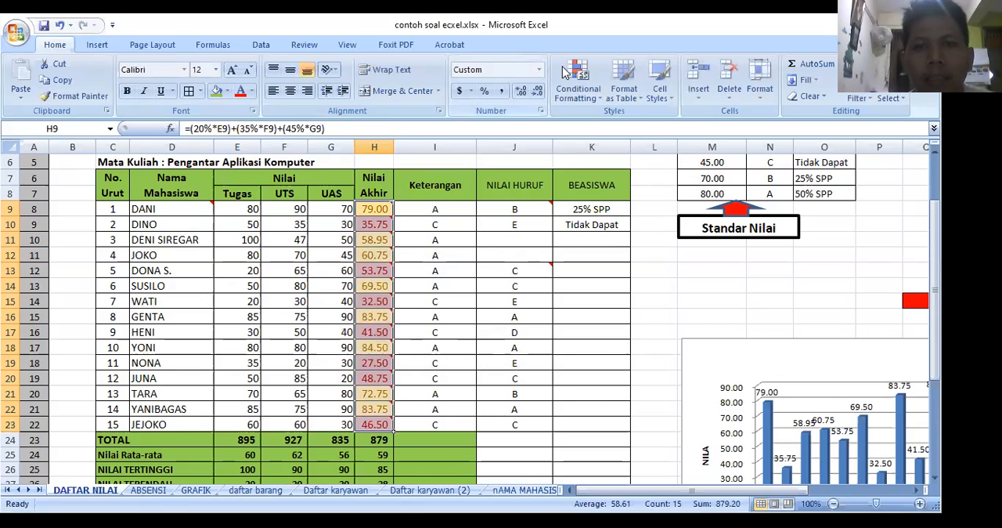
# Step: Add a conditional format to H9:H23 for scores less than 55 with Light Red Fill with Dark Red Text
pyautogui.click(566, 71)
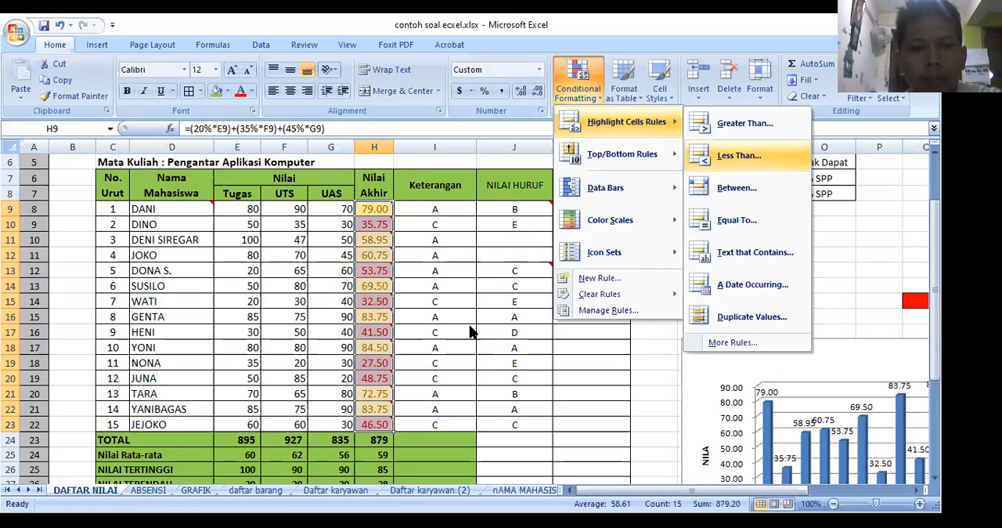
pyautogui.press('Return')
pyautogui.write('5')
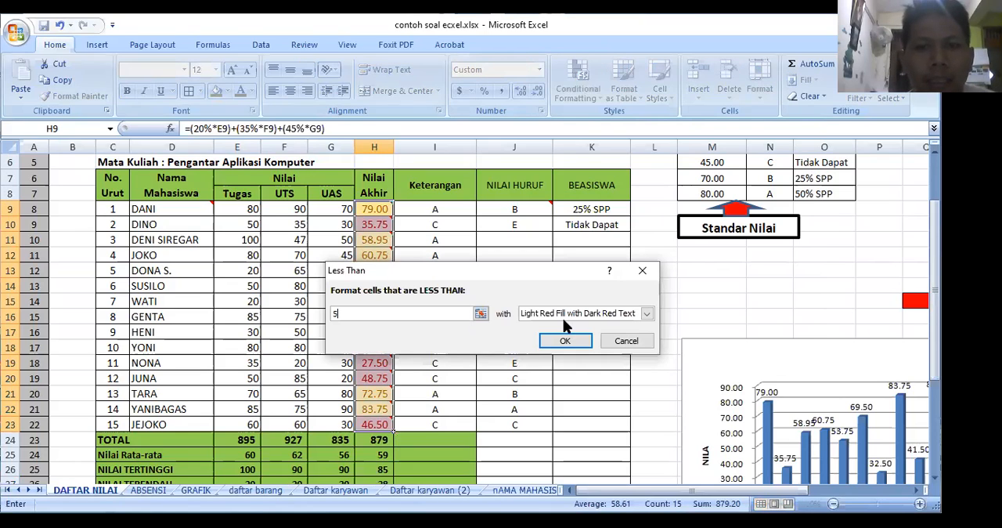
pyautogui.write('5')
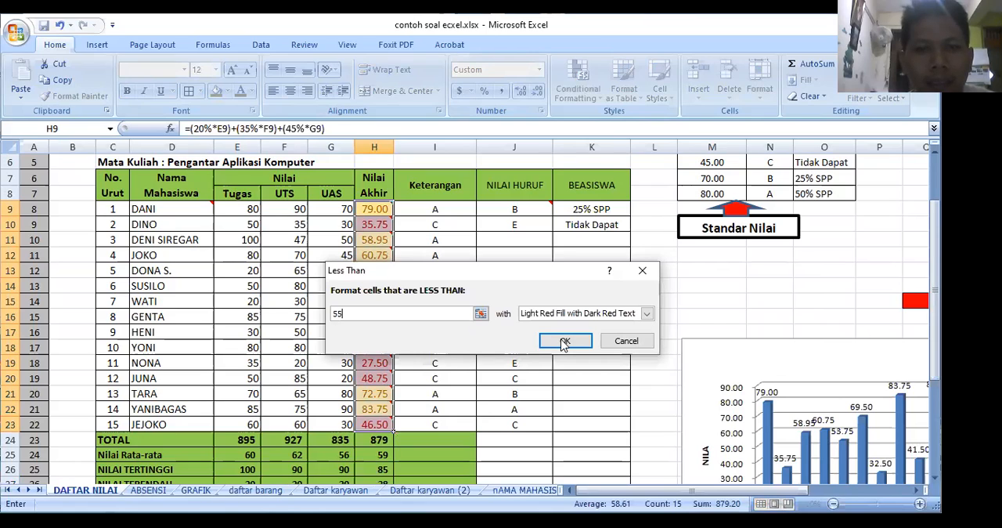
pyautogui.click(563, 342)
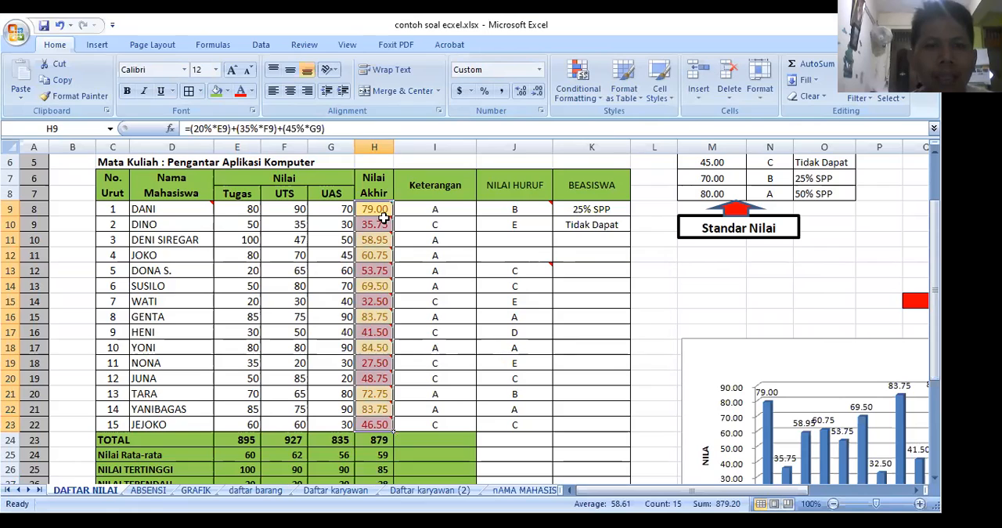
pyautogui.moveTo(381, 216)
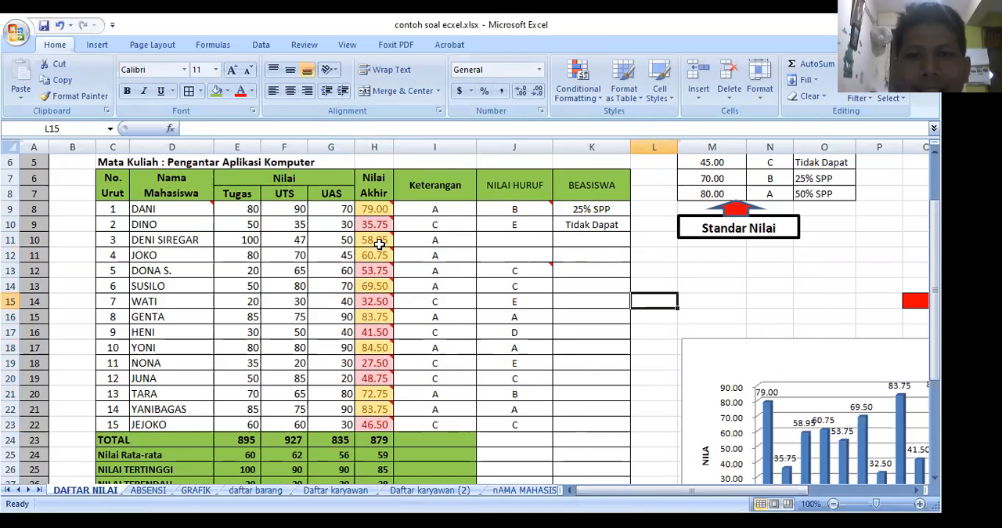
pyautogui.click(419, 212)
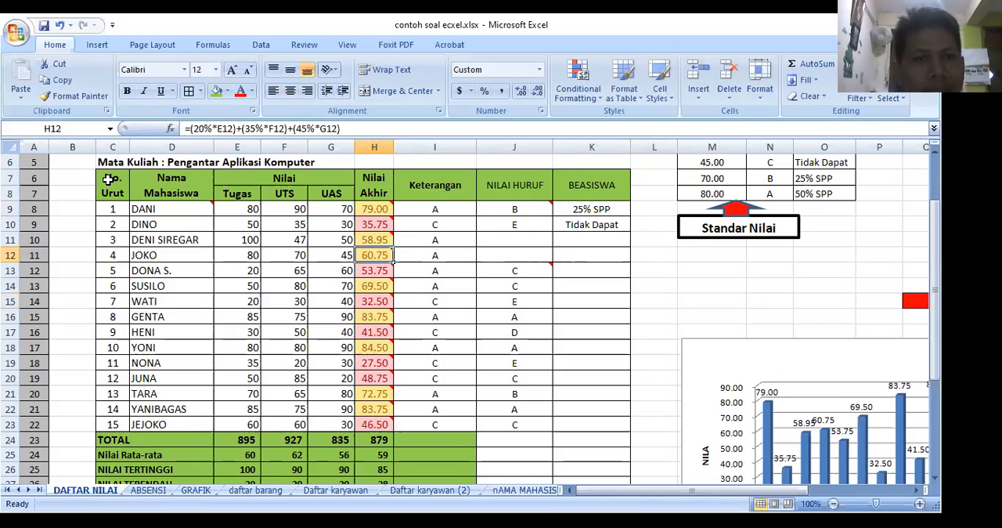
pyautogui.moveTo(113, 185); pyautogui.dragTo(359, 431)
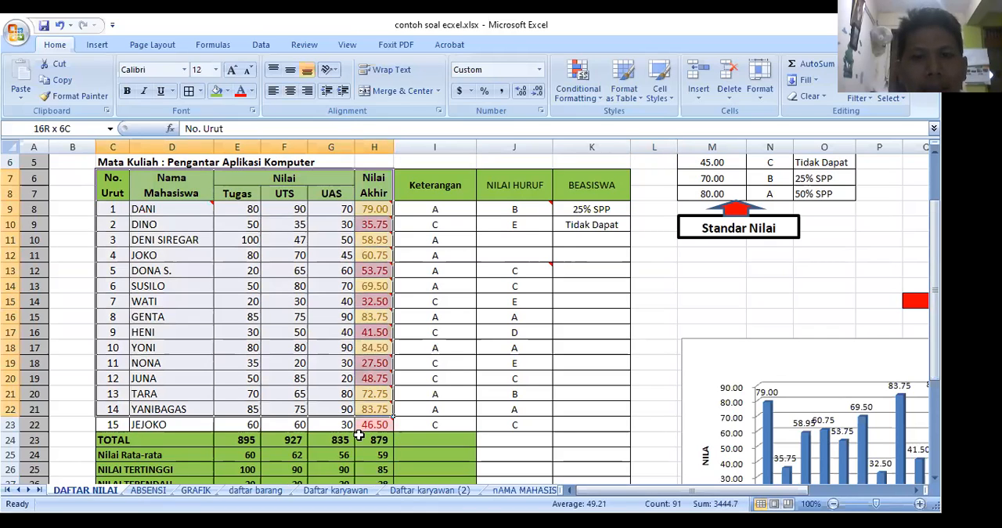
pyautogui.moveTo(358, 434); pyautogui.dragTo(150, 443)
pyautogui.moveTo(381, 452); pyautogui.dragTo(154, 184)
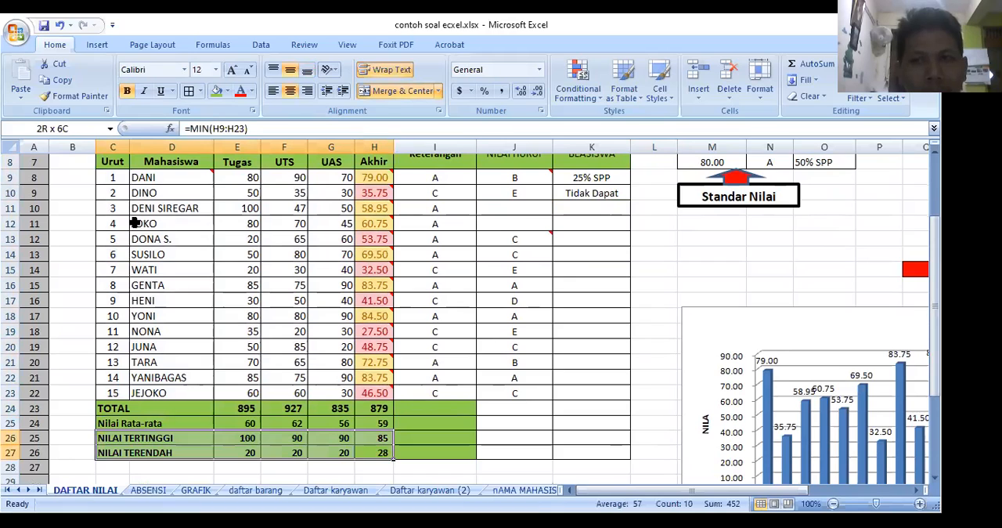
pyautogui.scroll(1, 441, 225)
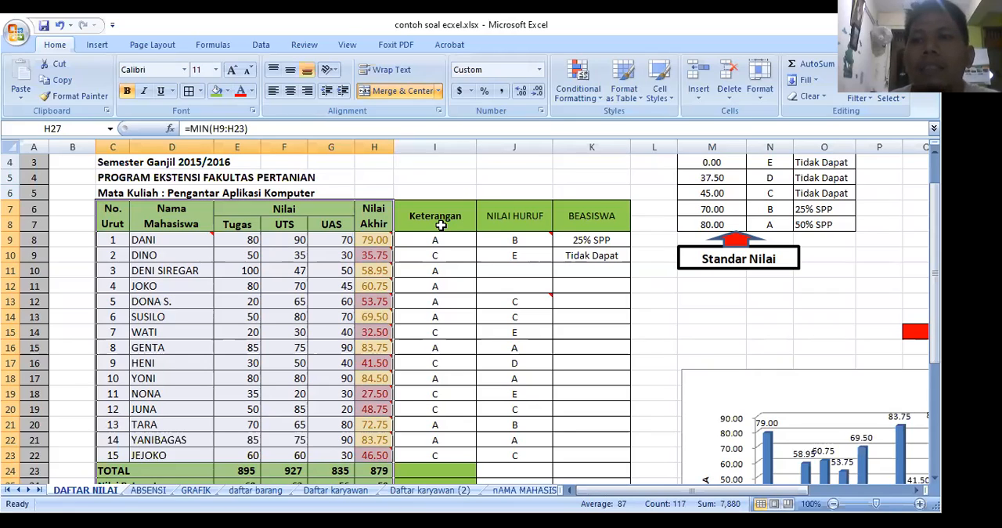
pyautogui.click(420, 178)
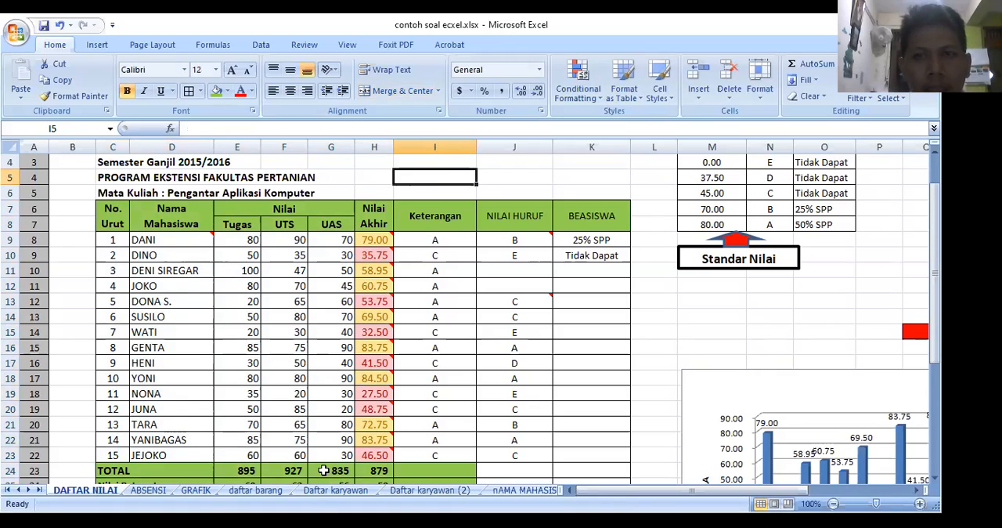
pyautogui.hotkey('alt', 'Tab')
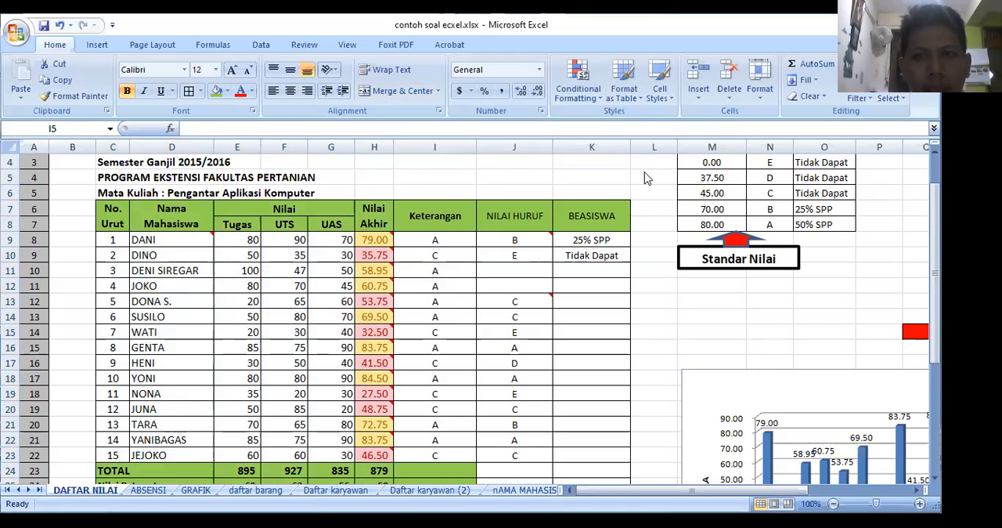